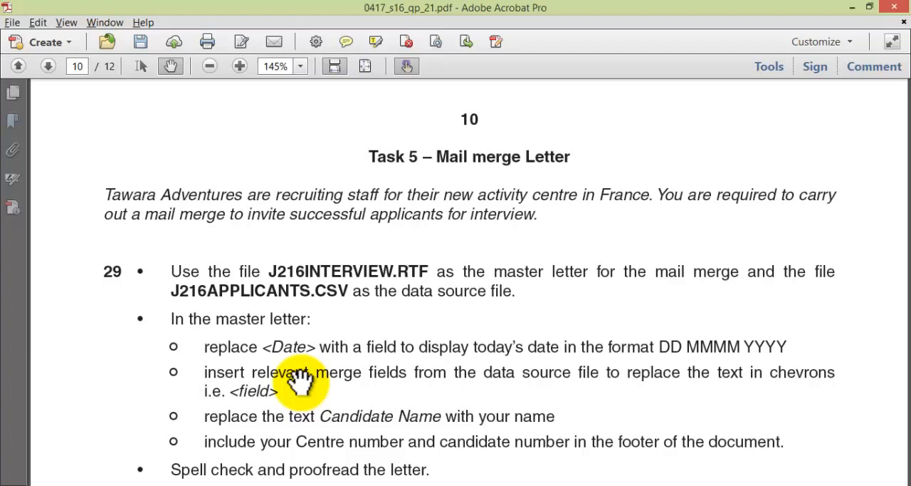
Step: Review the Task 5 instructions, then open the master letter J216INTERVIEW.rtf from the 0417_s16_sf_21 folder in Word
mouse_move(290, 484)
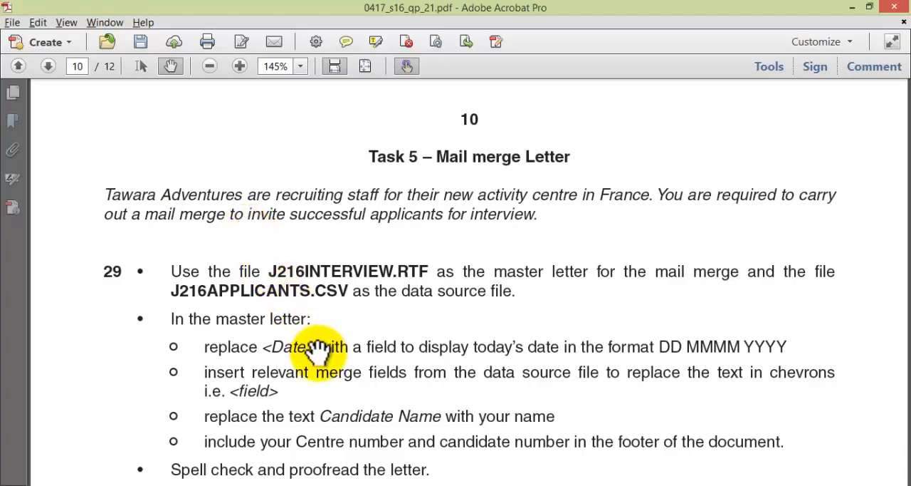
drag(320, 351, 318, 308)
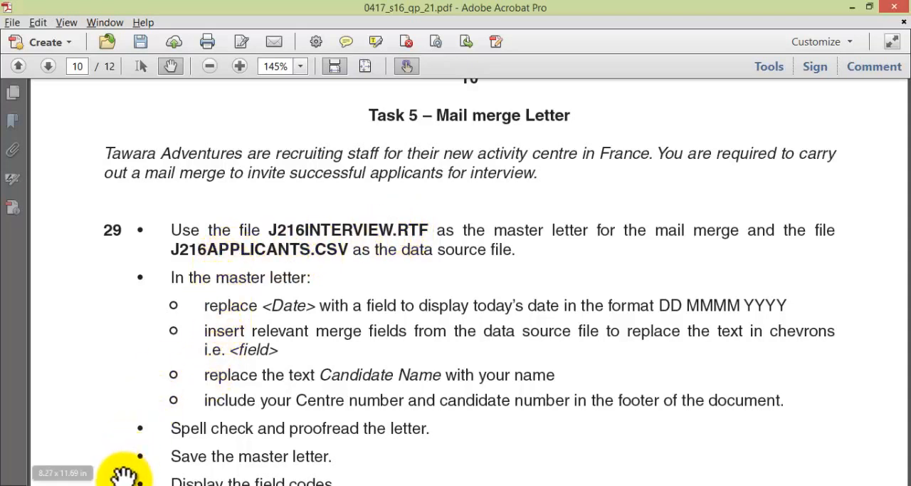
mouse_move(122, 483)
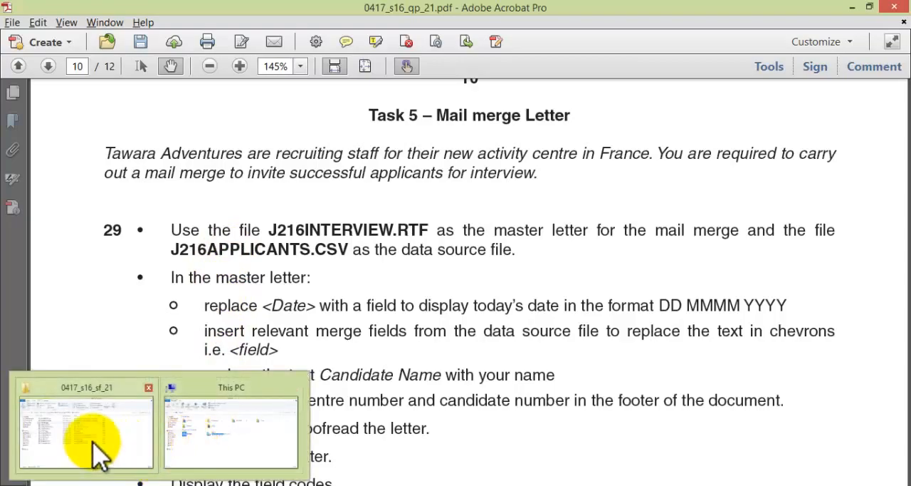
click(95, 448)
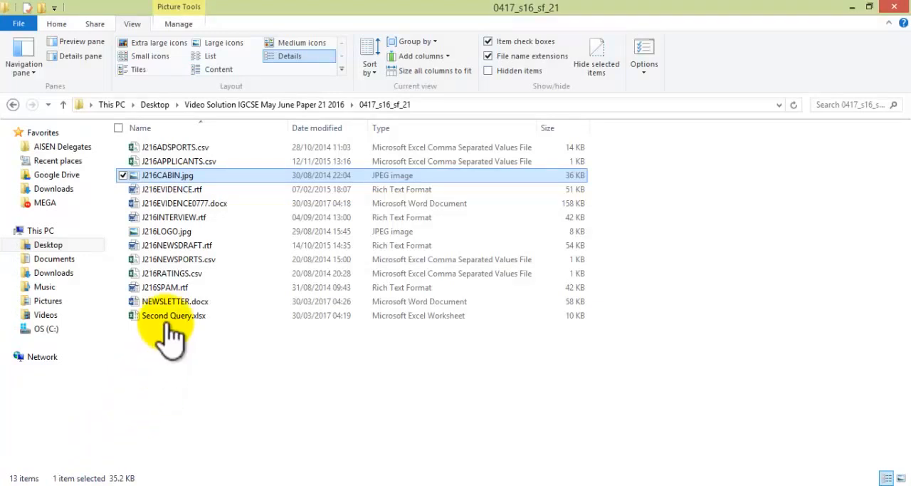
click(184, 217)
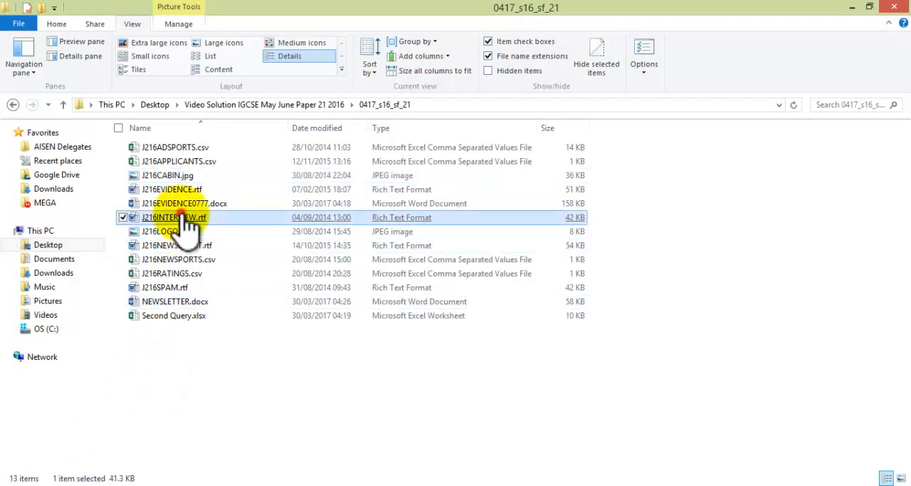
double_click(184, 217)
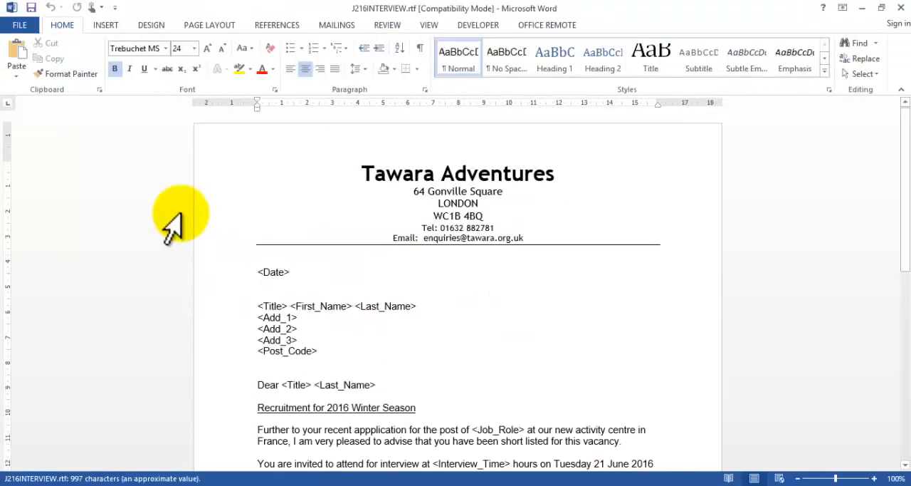
Step: Check the question paper in Adobe Acrobat for the data source file name and return to the master letter in Word
key(alt+Tab)
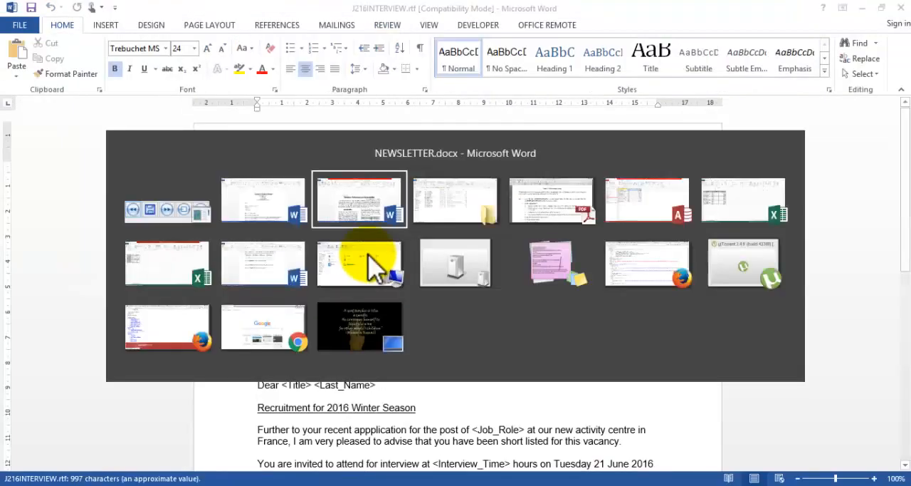
key(alt+Tab)
key(alt+Tab)
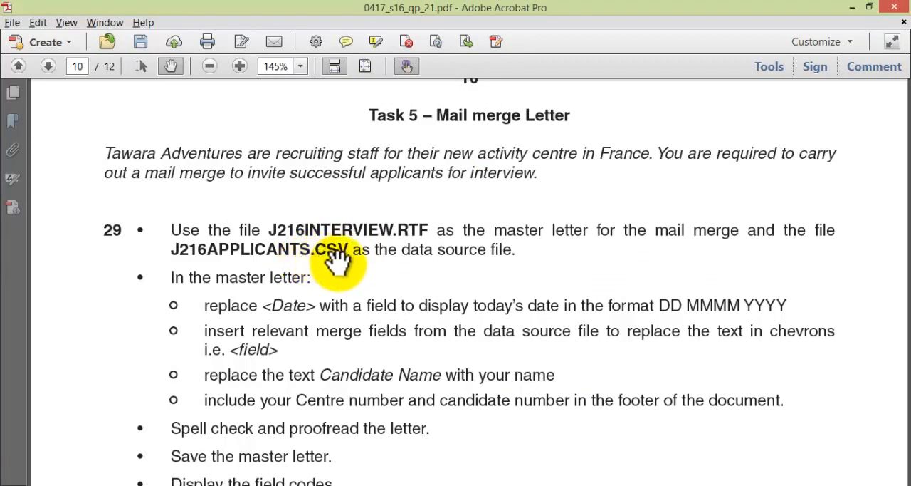
key(alt+Tab)
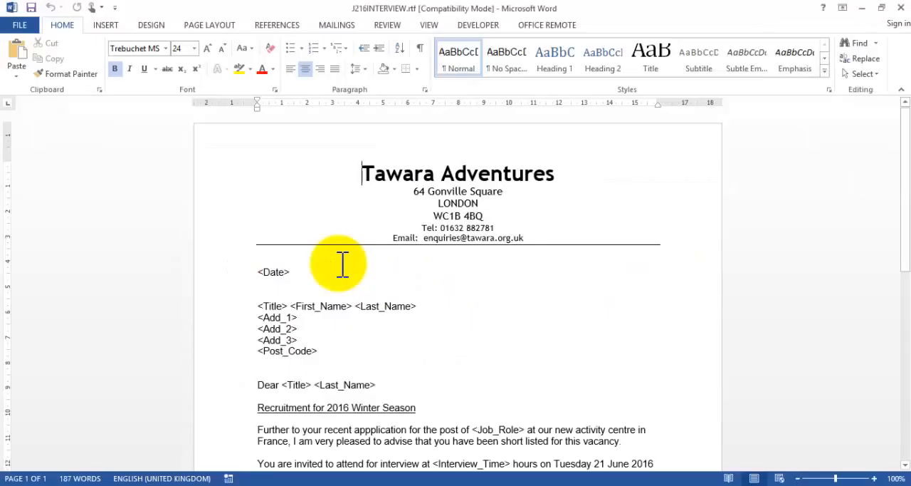
Step: Start selecting an existing mail merge recipient list and browse to Desktop > Video Solution IGCSE May June Paper 21 2016 > 0417_s16_sf_21
click(337, 25)
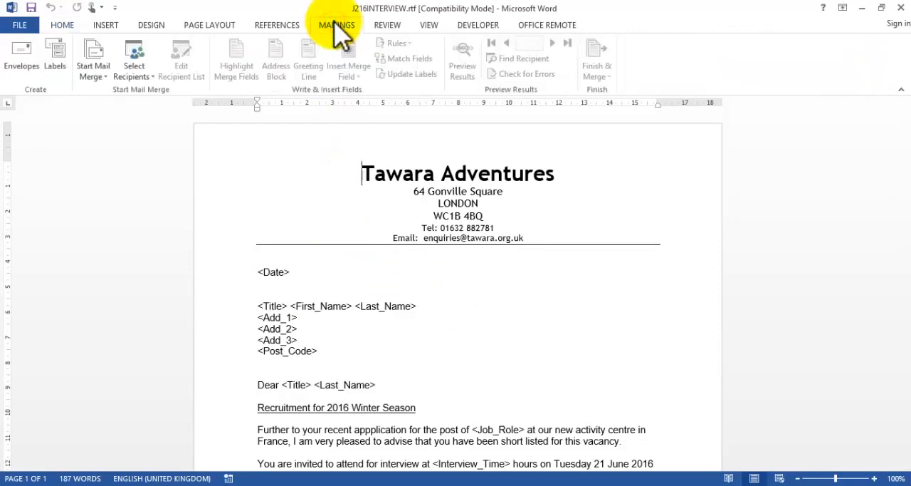
click(146, 69)
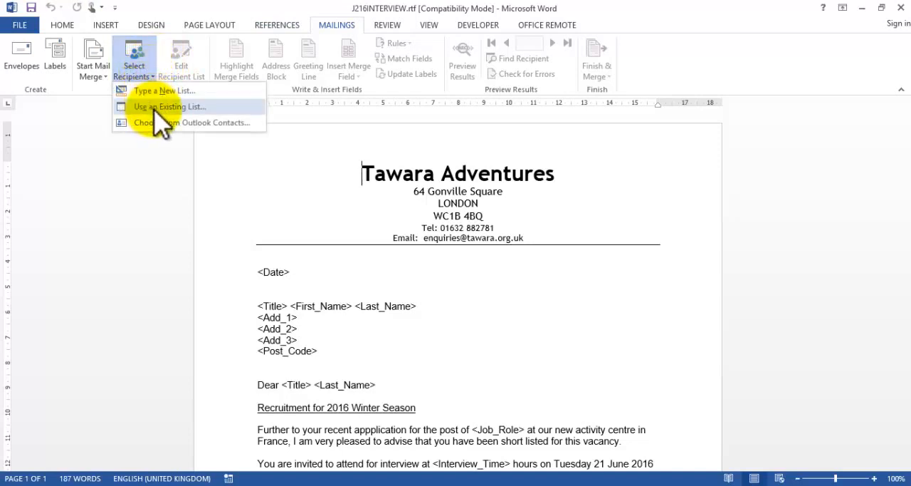
click(156, 108)
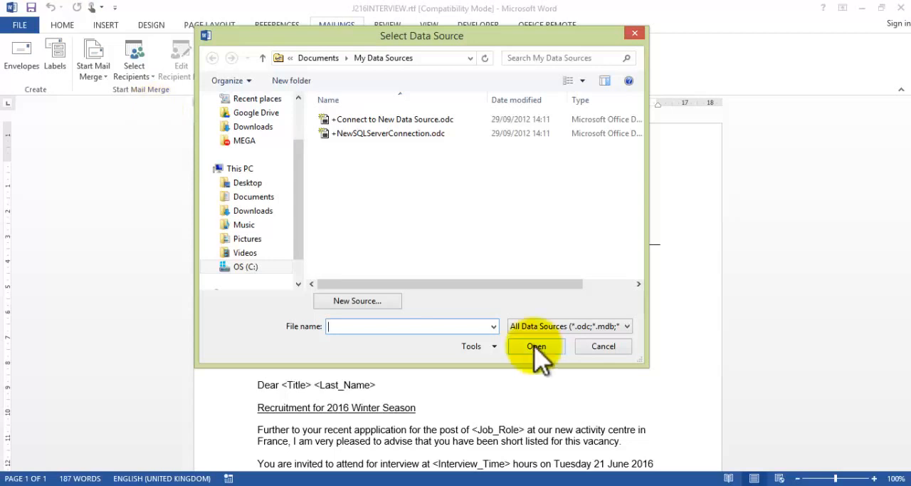
drag(297, 202, 298, 148)
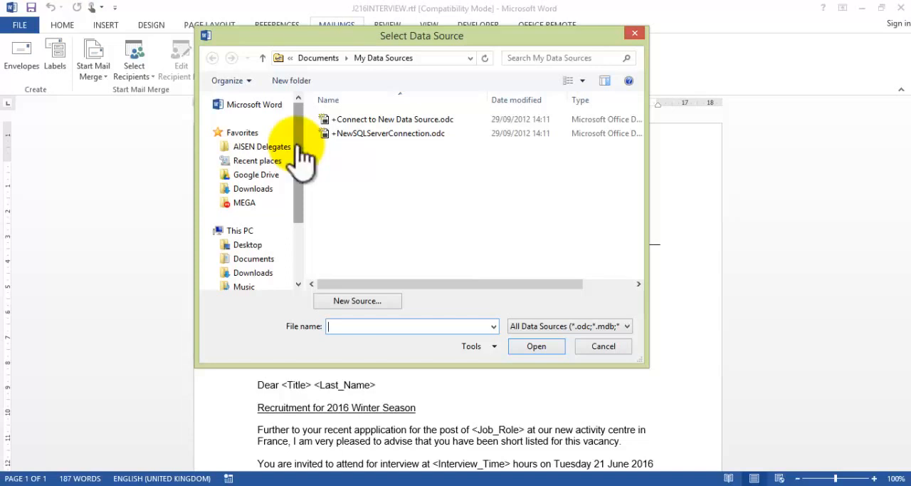
click(248, 247)
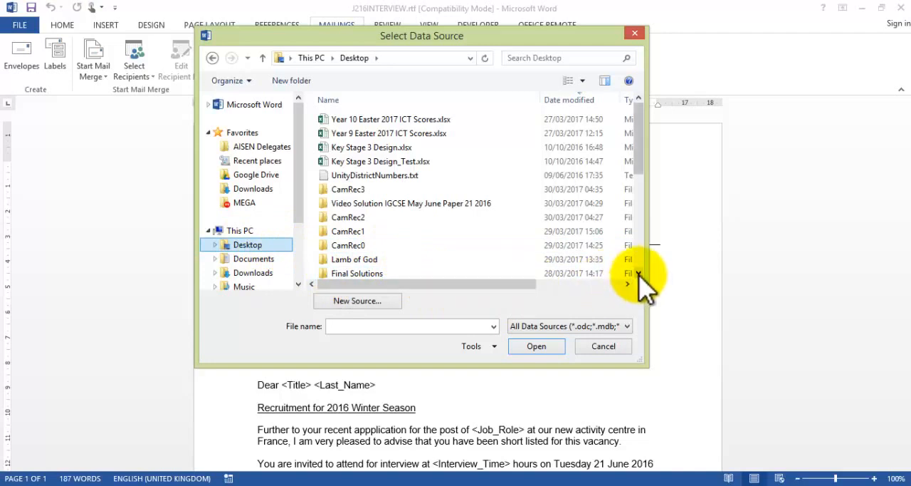
double_click(431, 203)
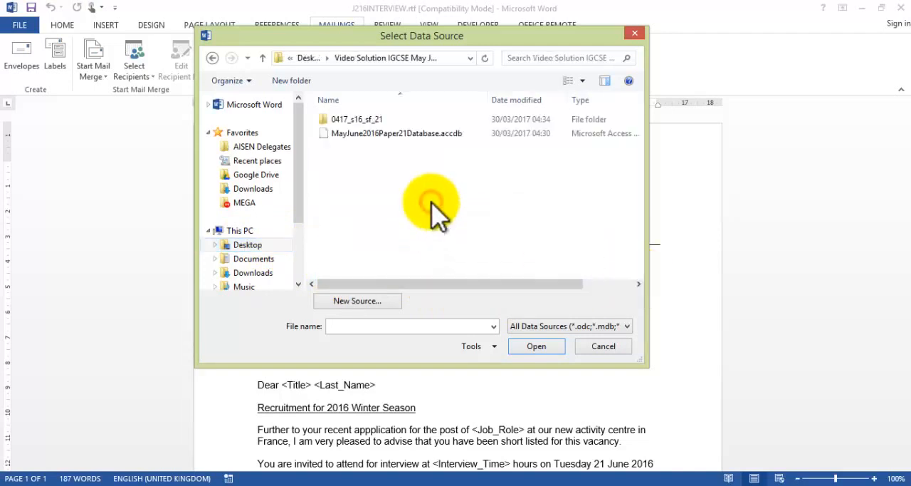
double_click(349, 119)
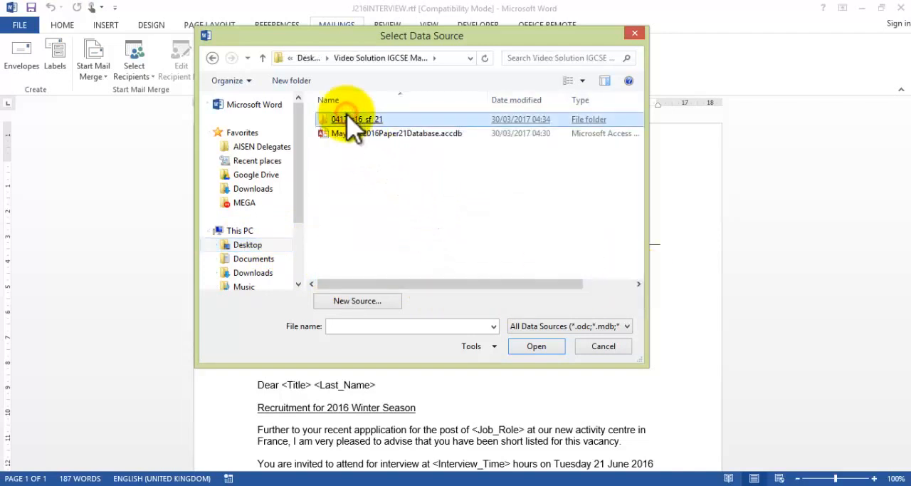
click(353, 120)
Step: Attach J216APPLICANTS.csv as the letter's data source after checking the file name against the question paper
click(381, 135)
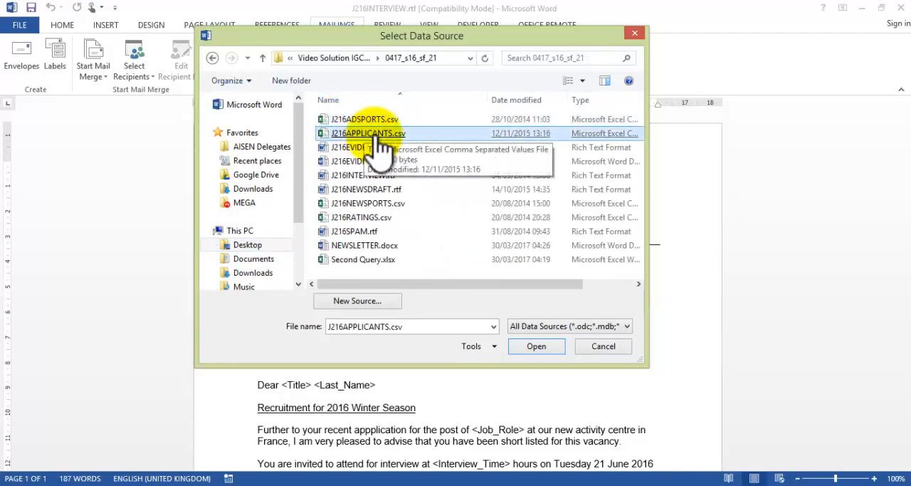
key(alt+Tab)
key(Tab)
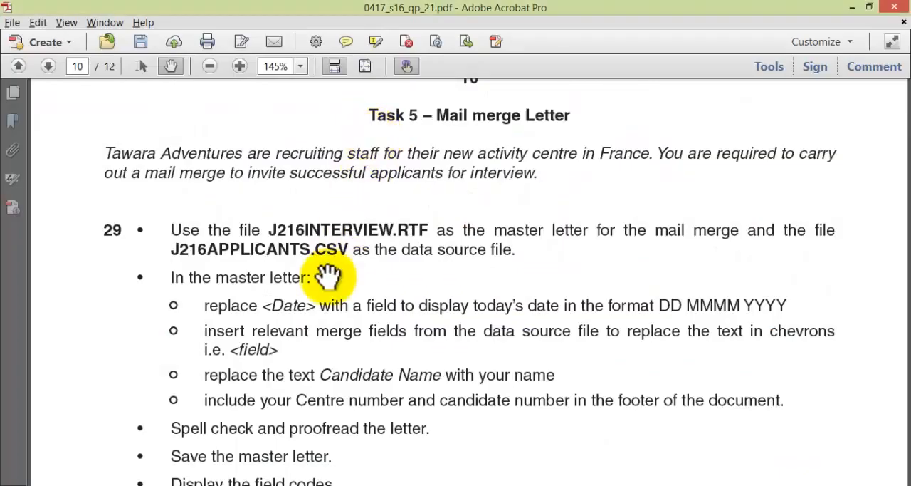
key(alt+Tab)
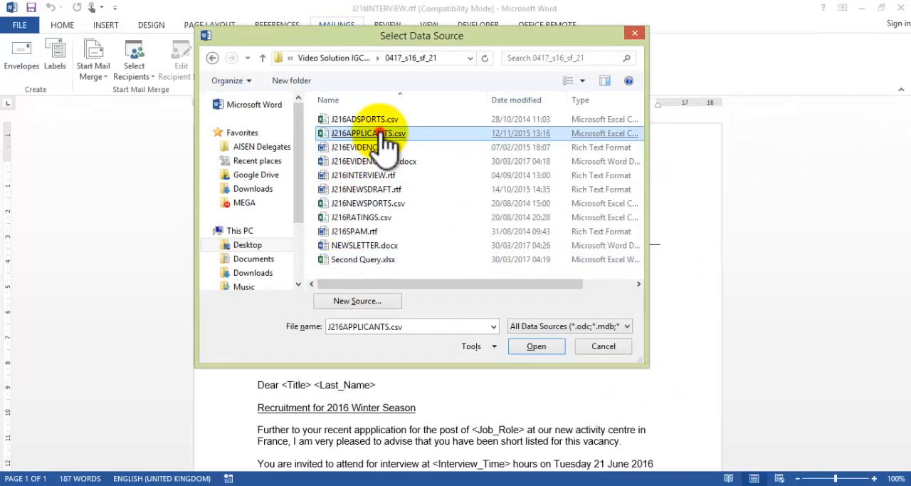
double_click(380, 133)
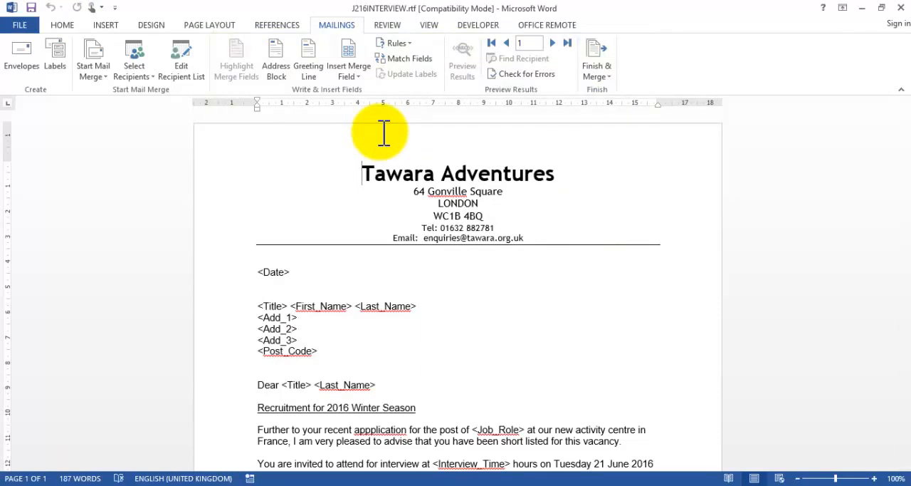
Step: Read the question paper's instructions in Adobe Acrobat on replacing the date and field placeholders, then return to Word
key(alt+Tab)
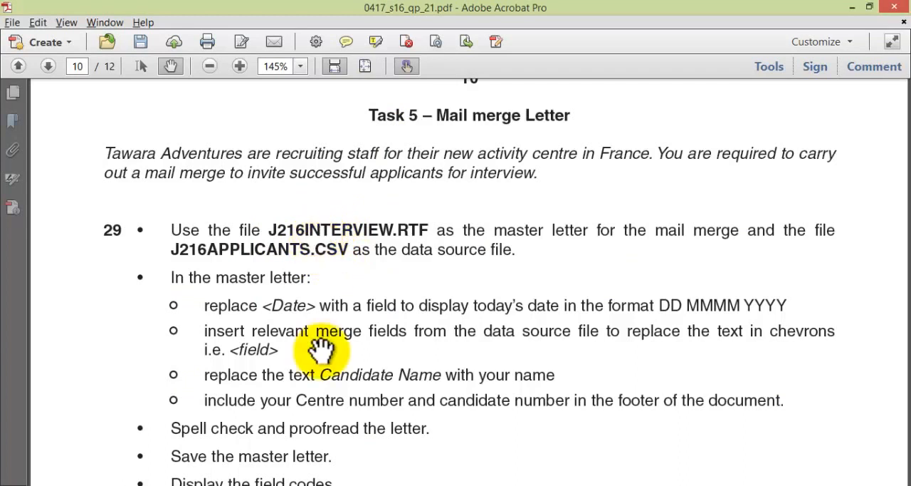
drag(322, 352, 318, 271)
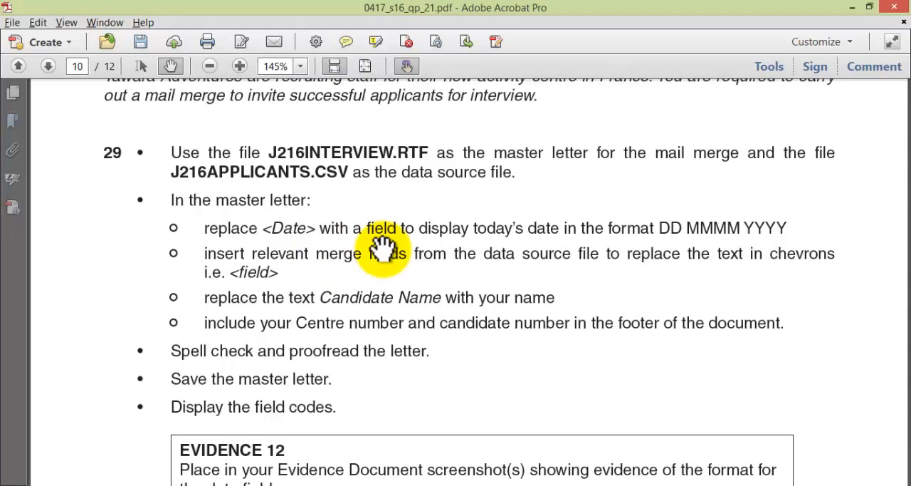
key(alt+Tab)
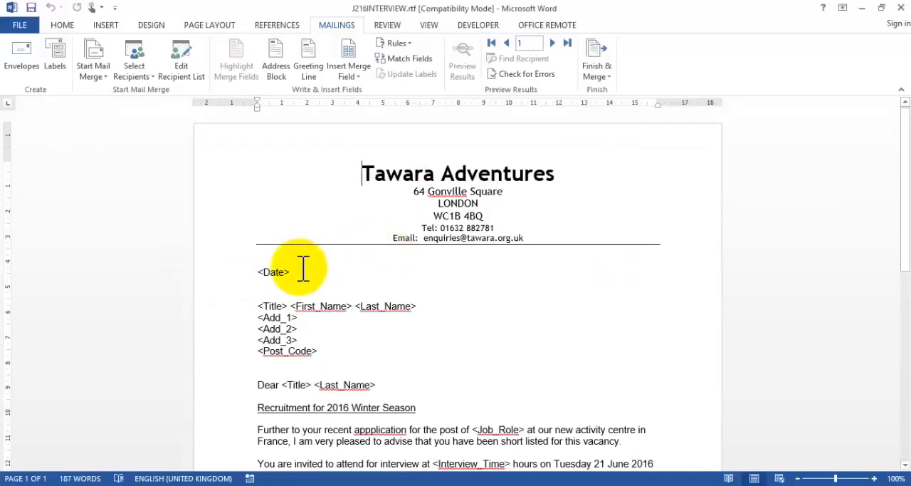
Step: Select the <Date> placeholder below the letterhead and open the Field dialog to insert a field in its place
click(293, 269)
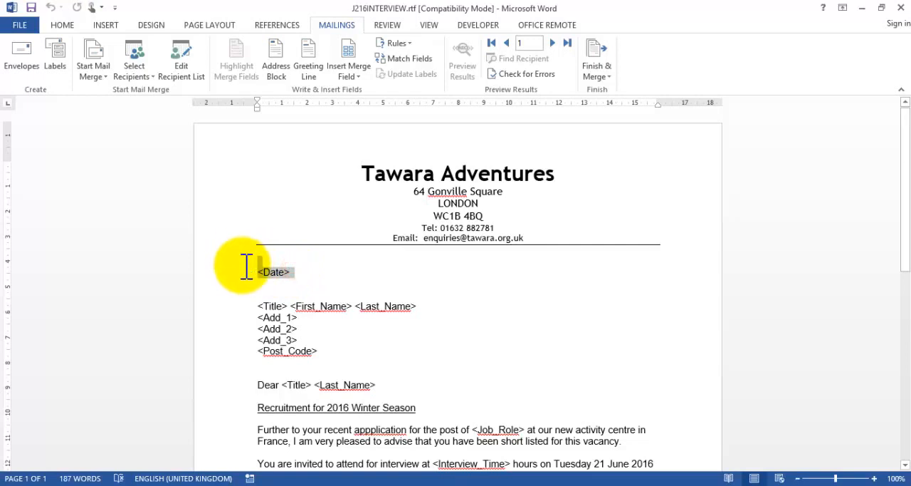
click(228, 278)
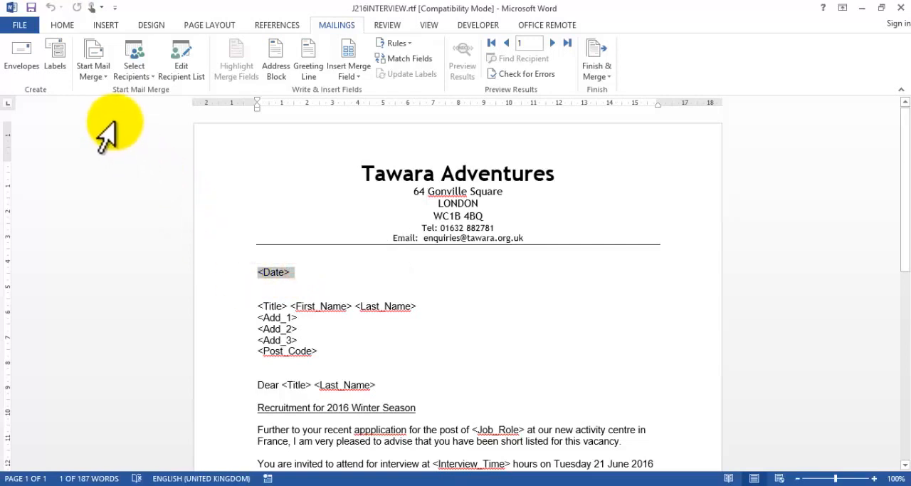
click(360, 79)
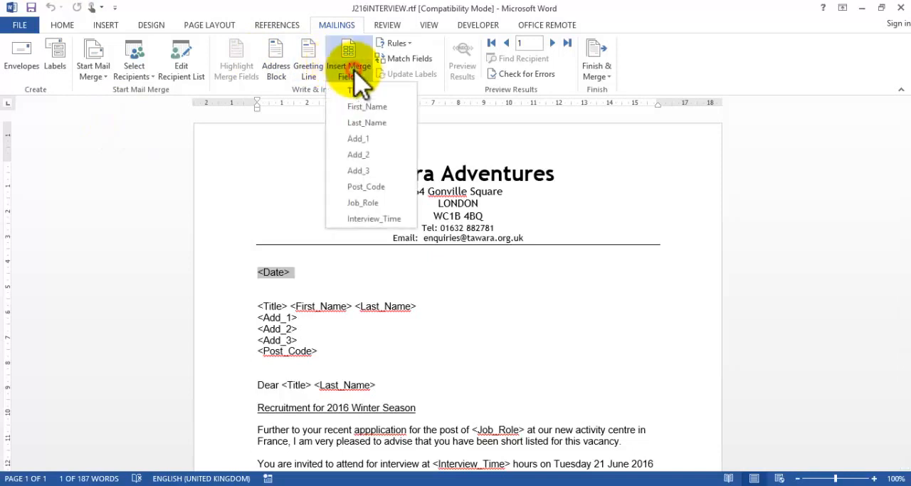
click(360, 80)
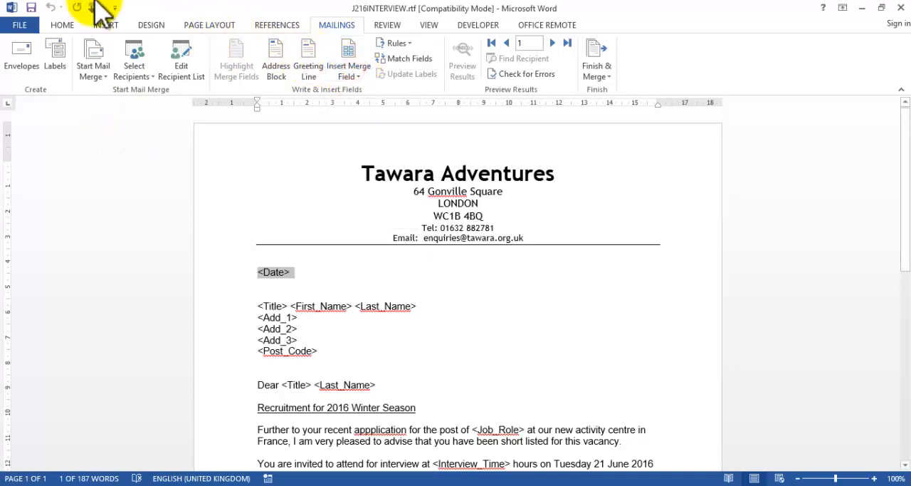
click(62, 27)
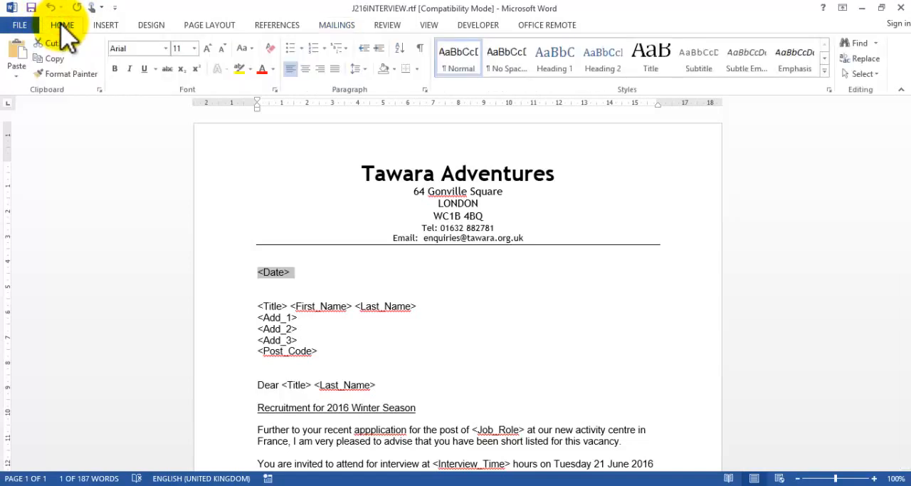
click(106, 27)
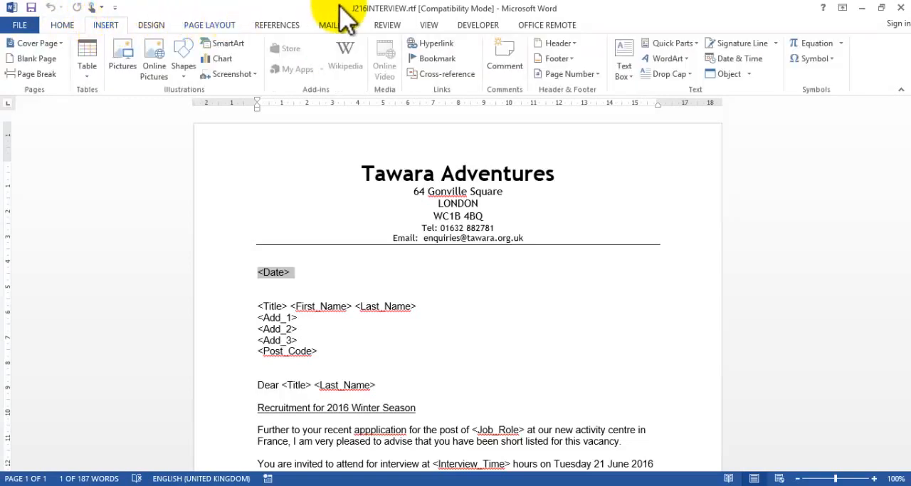
click(696, 43)
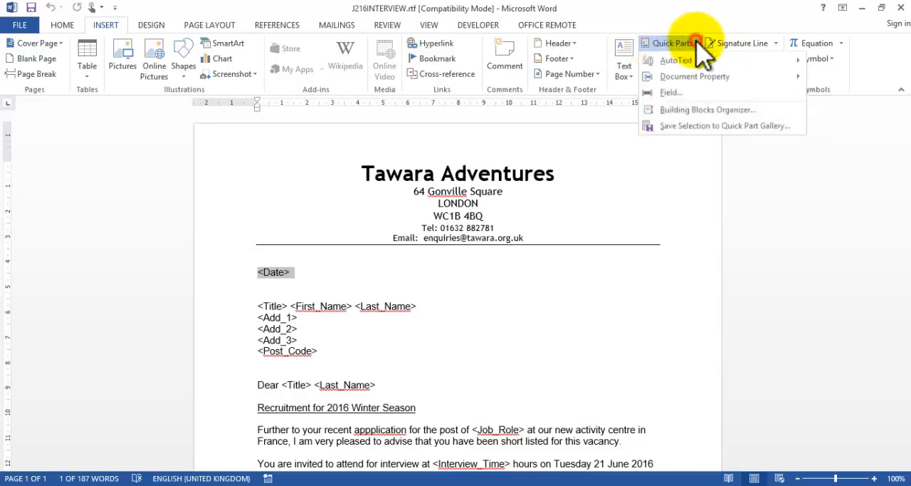
click(671, 94)
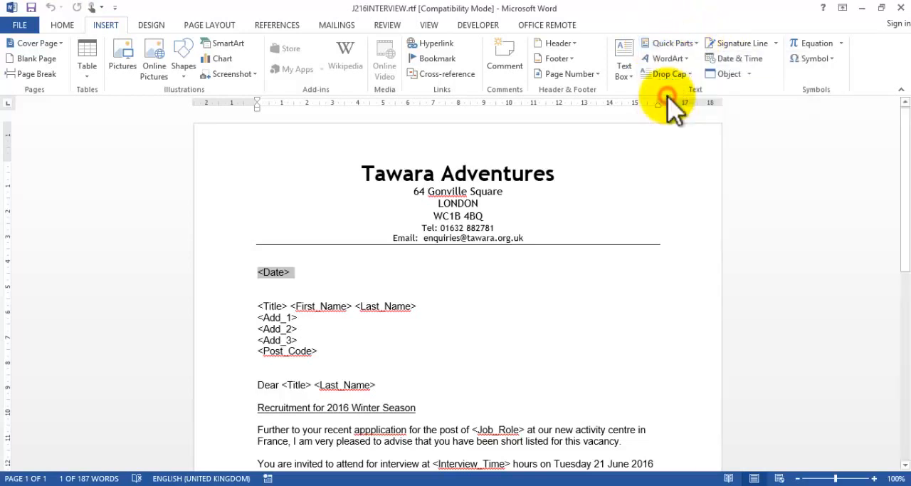
Step: Replace the <Date> placeholder with a Date field in the format dd MMMM yyyy, checking the required format against the question paper
key(Page_Down)
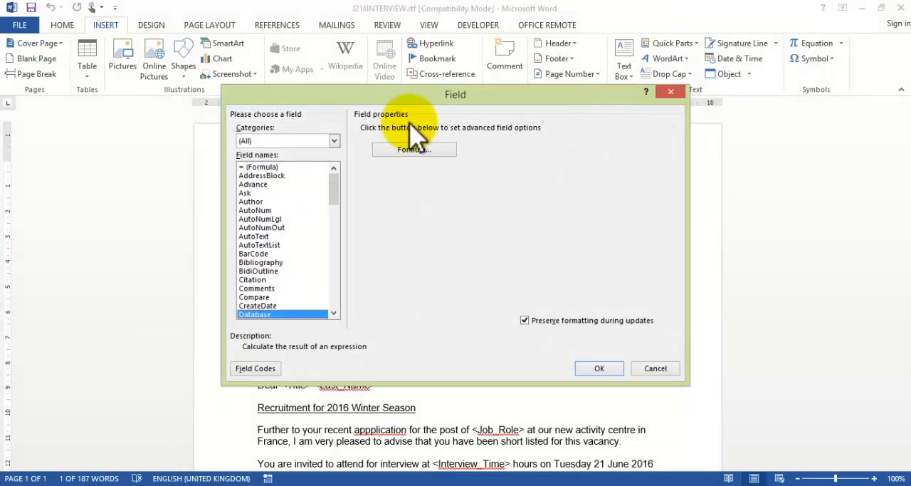
click(332, 314)
click(257, 314)
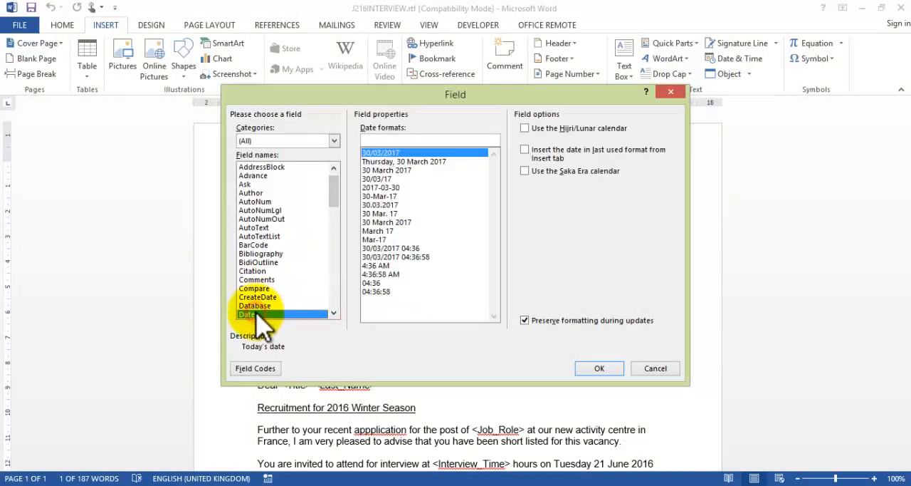
click(418, 163)
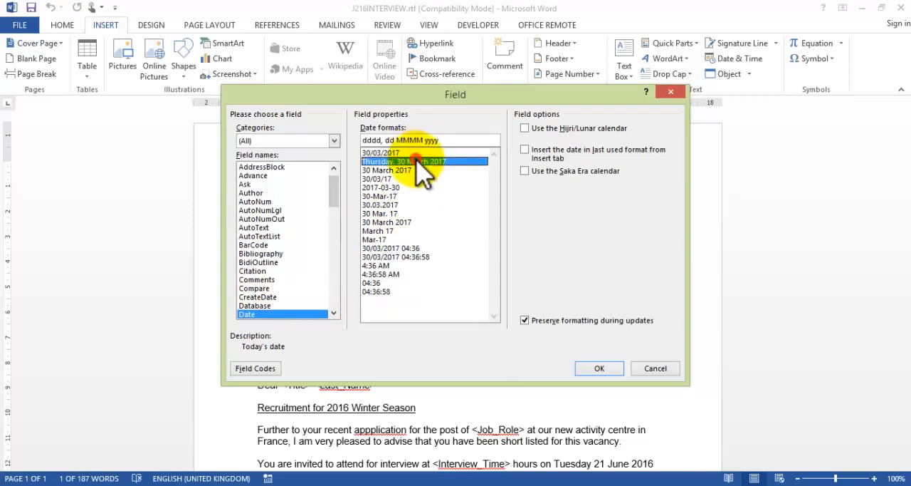
click(406, 152)
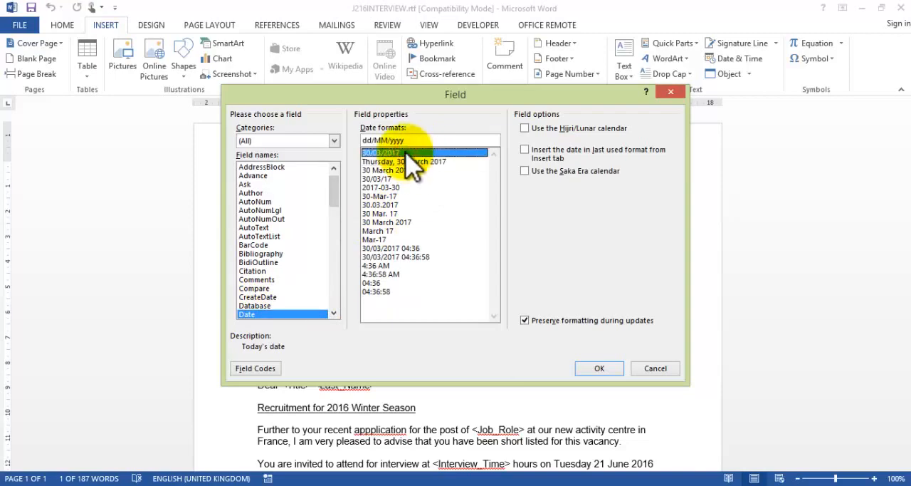
key(alt+Tab)
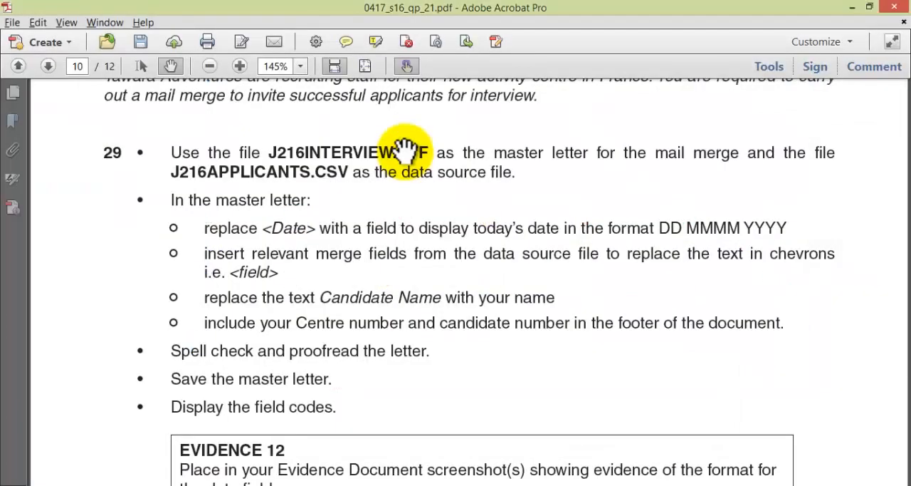
key(alt+Tab)
key(alt+Tab)
key(alt+Tab)
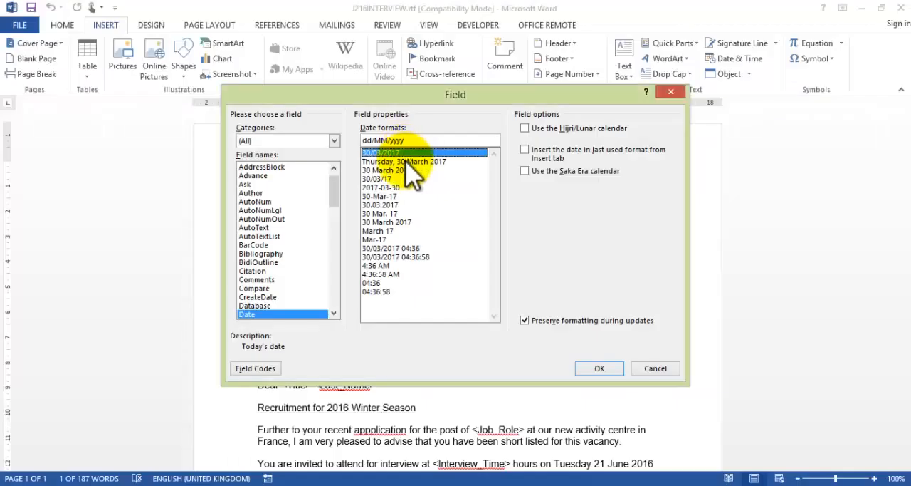
click(407, 163)
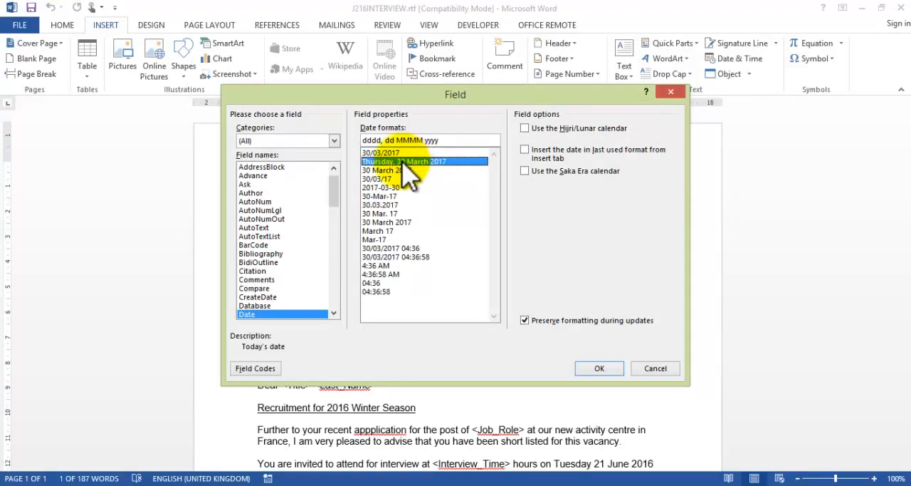
click(401, 171)
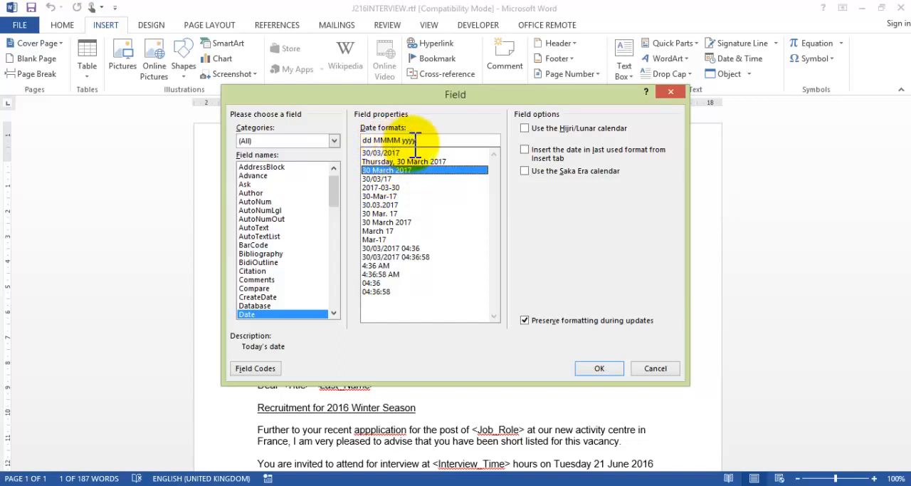
click(598, 369)
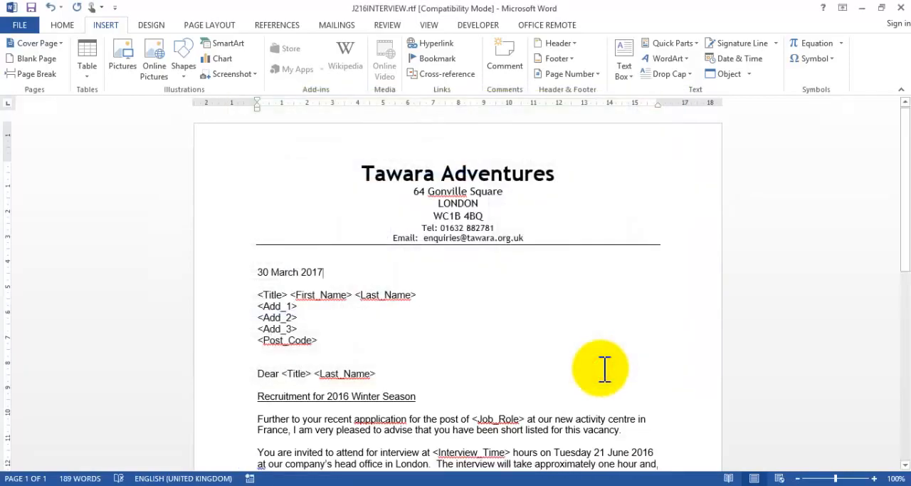
Step: Switch to the question paper in Adobe Acrobat and highlight the question 29 instruction on replacing <Date> with a date field
key(alt+Tab)
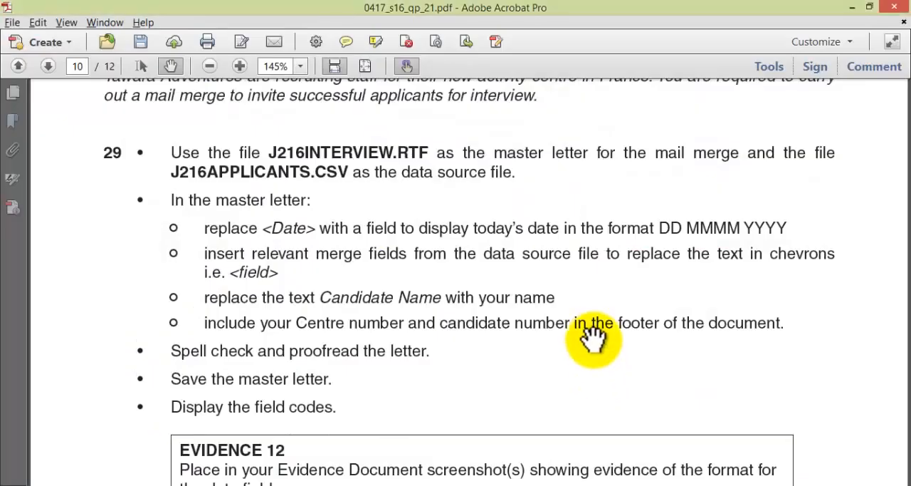
drag(361, 311, 364, 281)
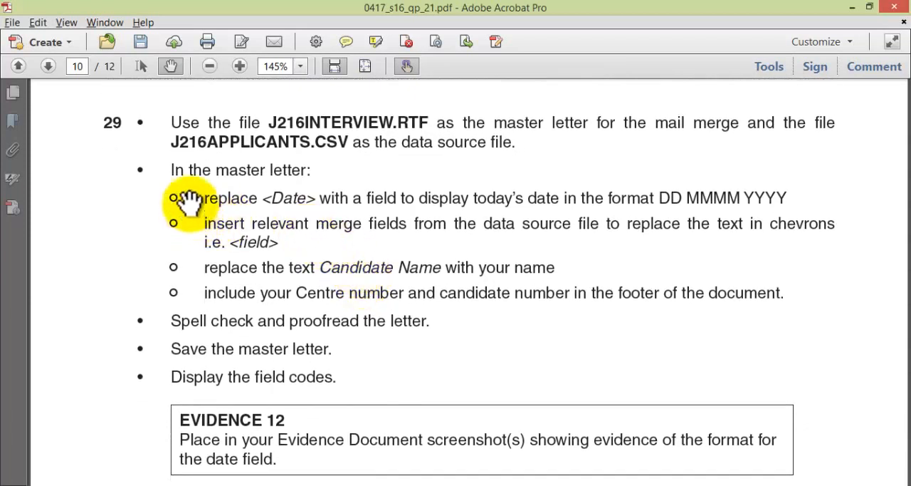
click(377, 46)
drag(202, 197, 794, 194)
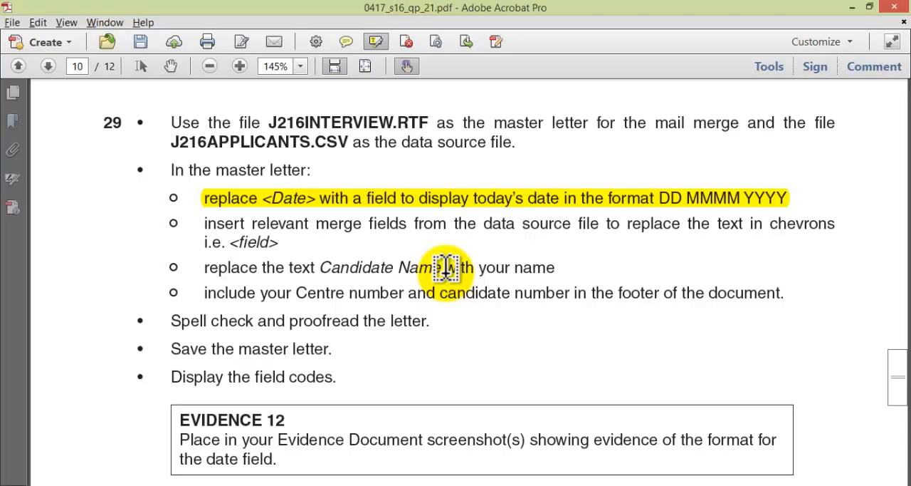
Step: Return to Word and replace the <Title> placeholder in the address block with the Title merge field
key(alt+Tab)
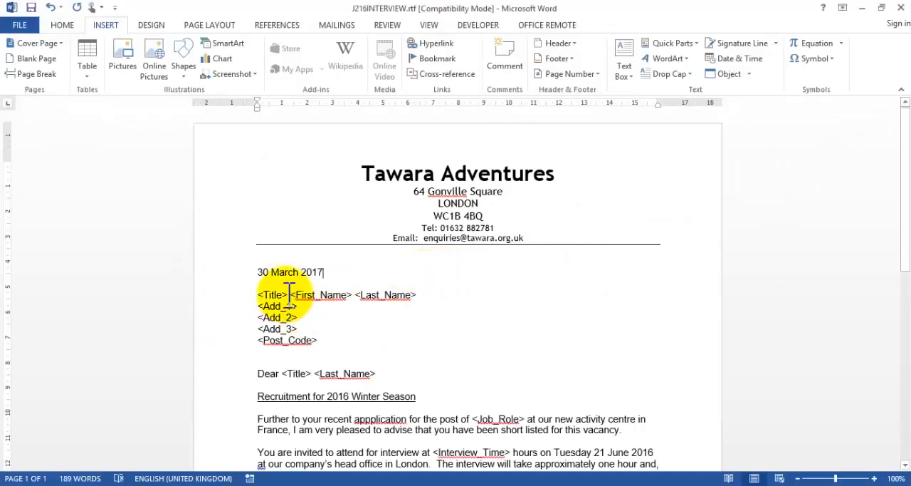
drag(290, 294, 259, 295)
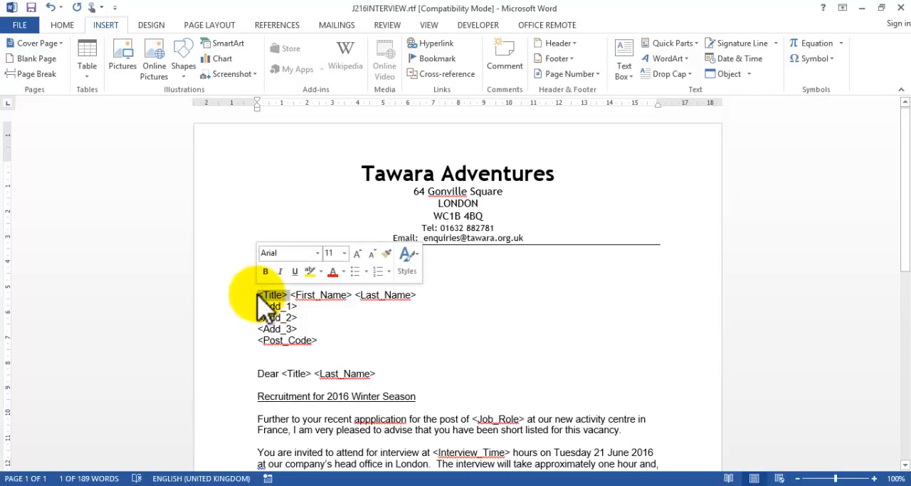
click(259, 294)
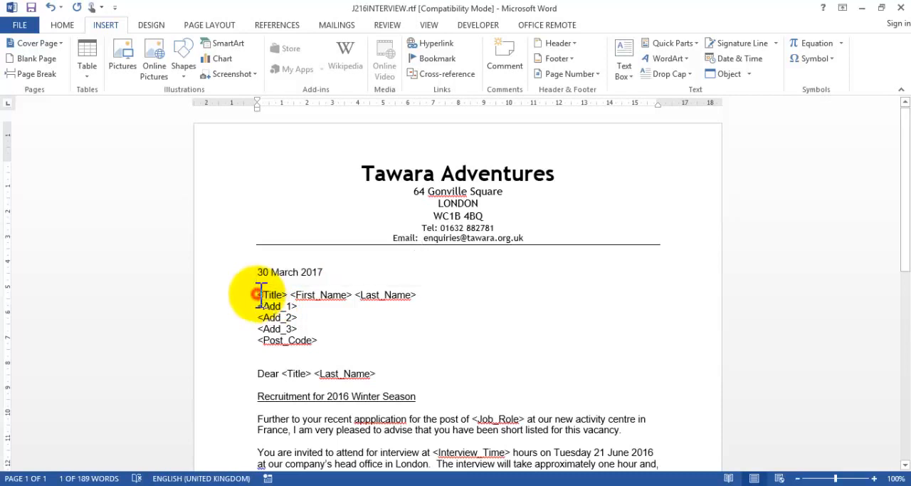
drag(259, 294, 288, 294)
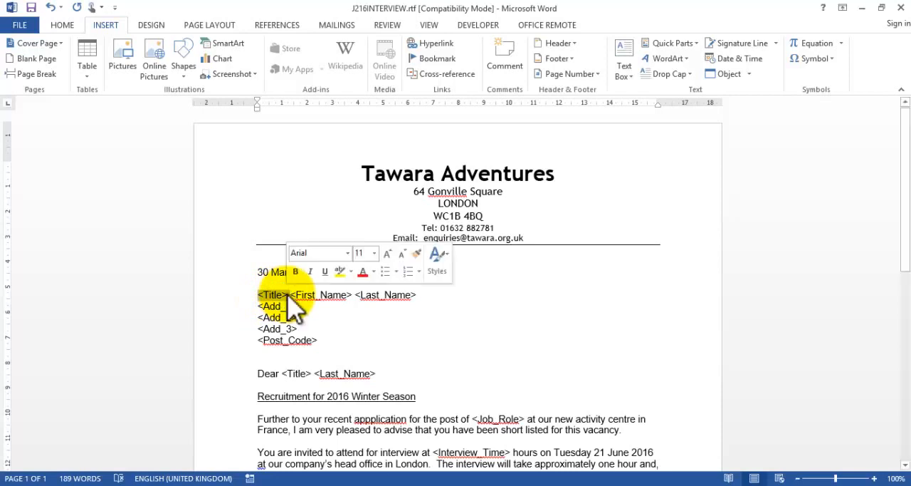
click(329, 24)
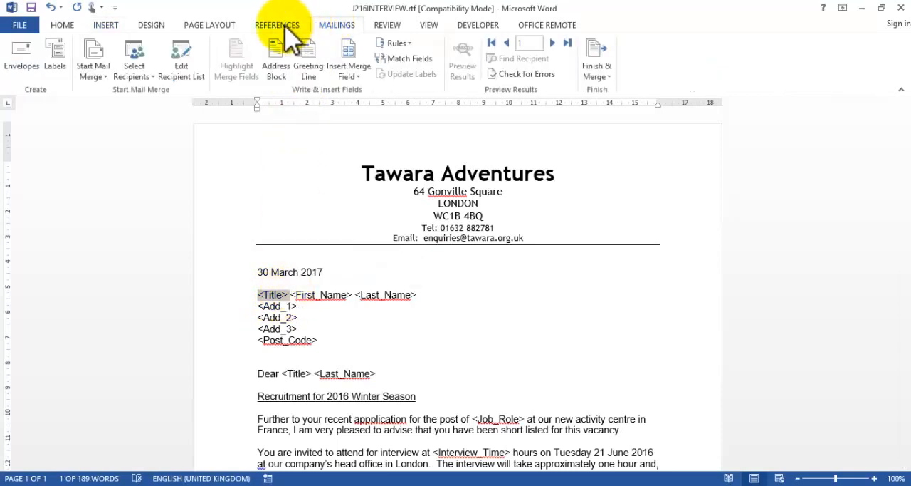
click(349, 76)
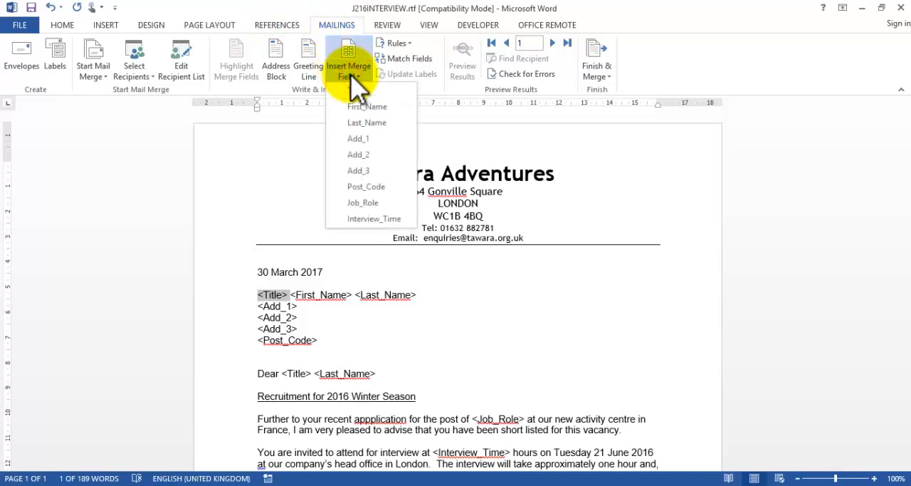
click(355, 91)
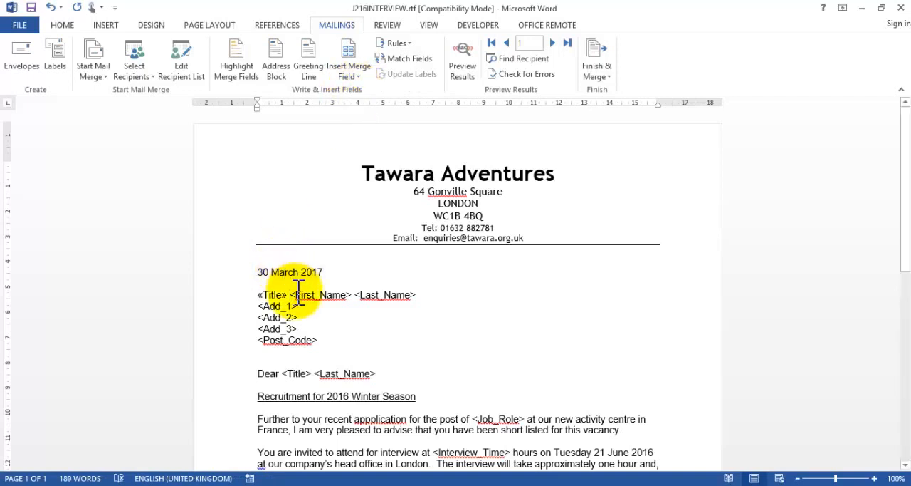
Step: Replace the <First_Name> and <Last_Name> placeholders in the address block with the First_Name and Last_Name merge fields
drag(293, 295, 353, 294)
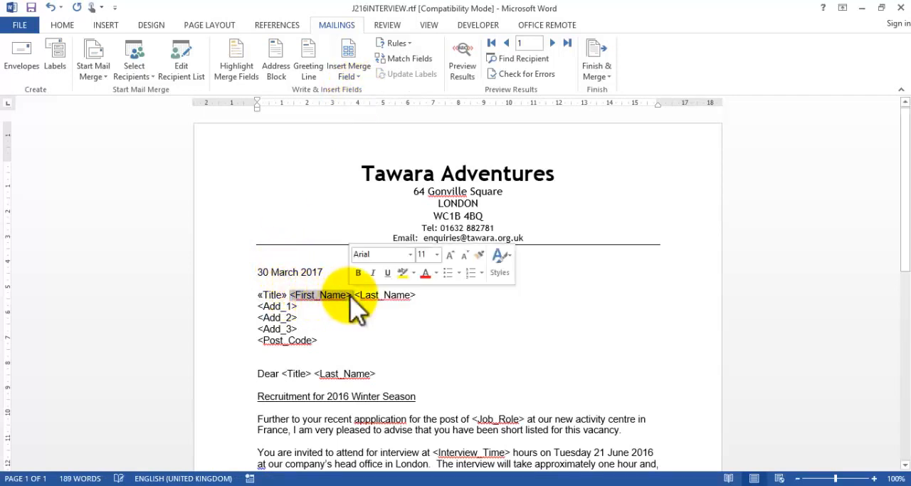
click(356, 80)
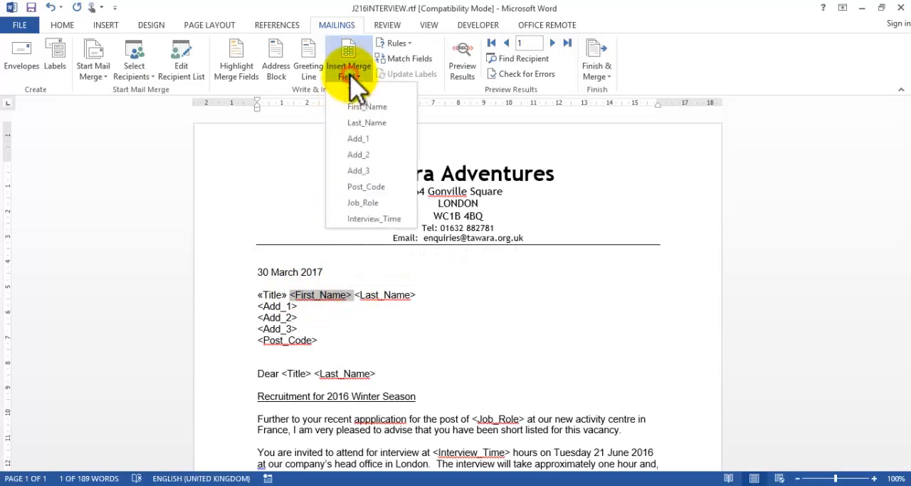
click(354, 106)
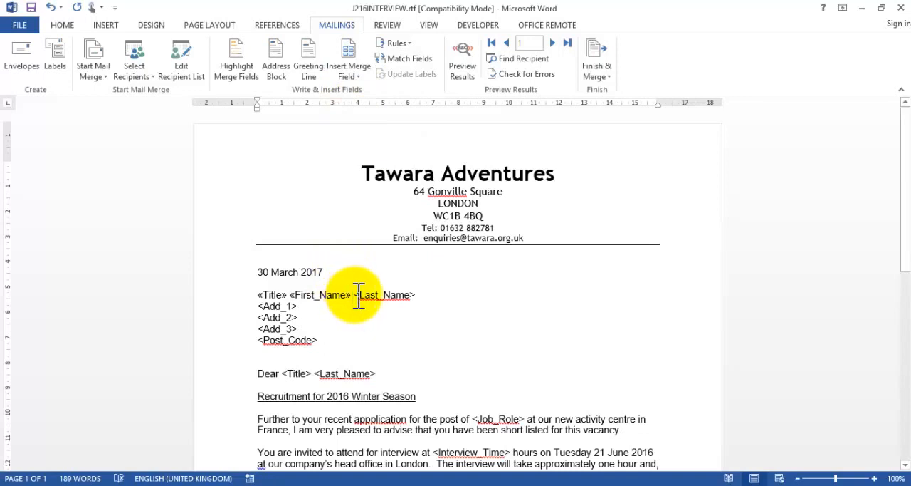
drag(355, 295, 420, 297)
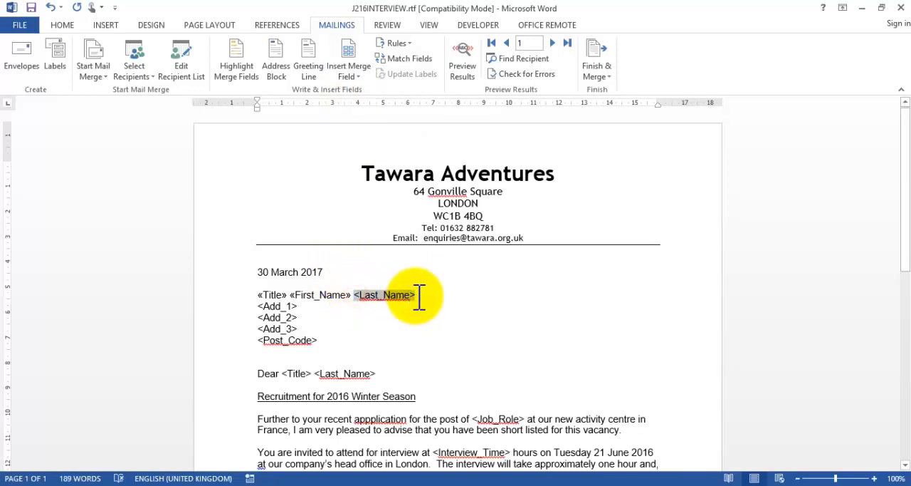
click(348, 75)
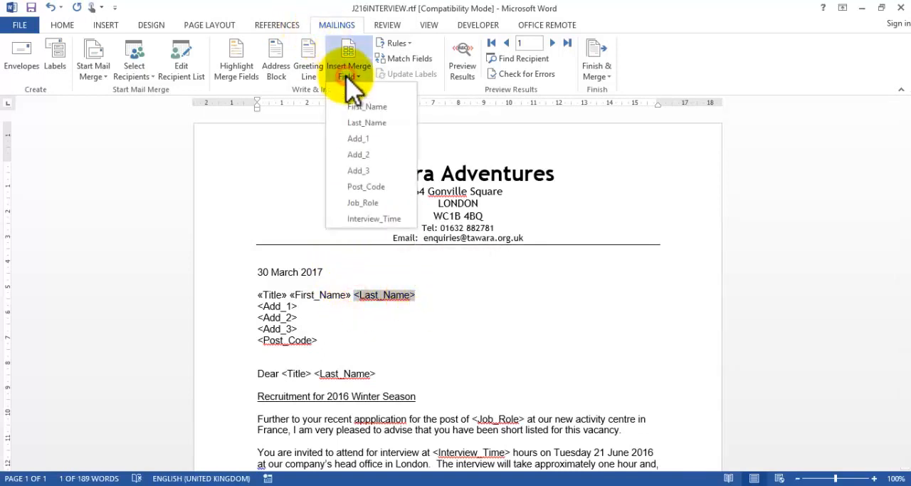
click(363, 123)
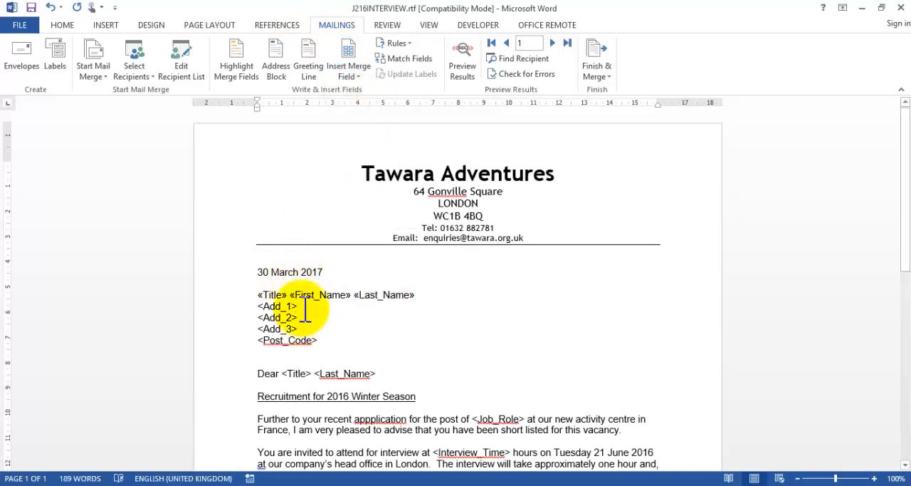
Step: Replace the <Add_1> placeholder with the Add_1 merge field and put <Add_2> back on its own line
drag(304, 312, 262, 306)
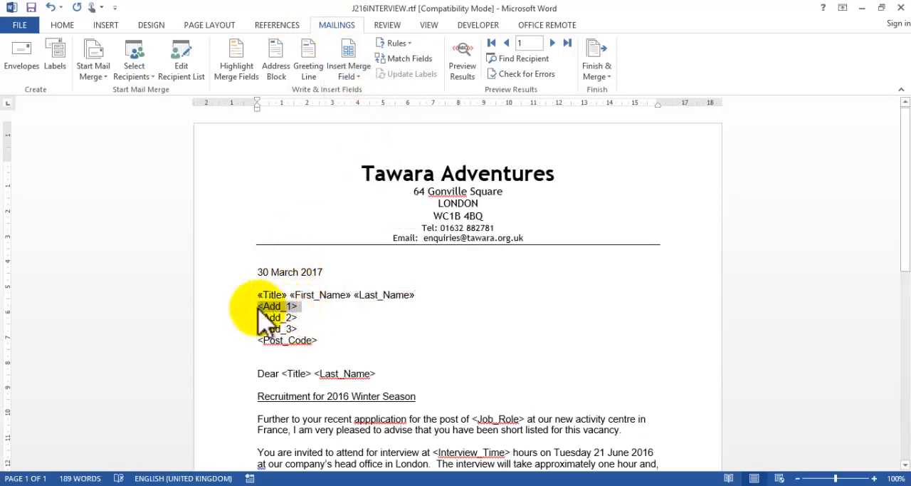
click(350, 79)
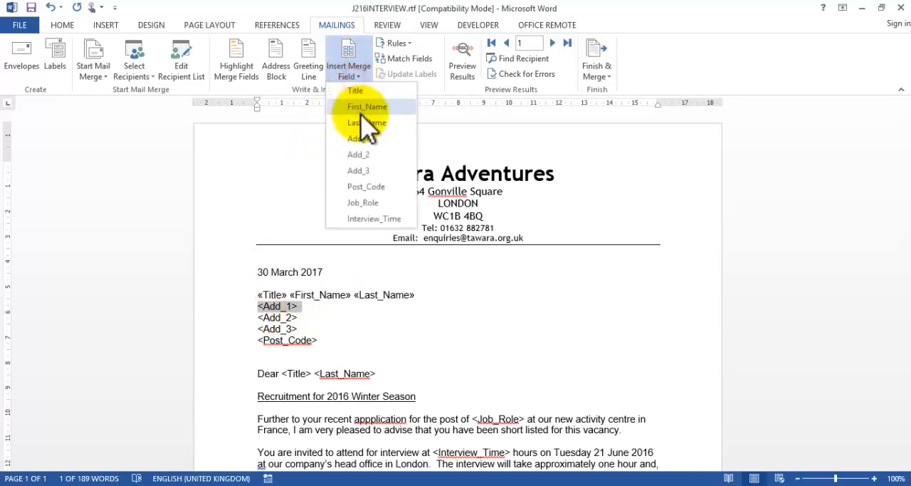
click(360, 138)
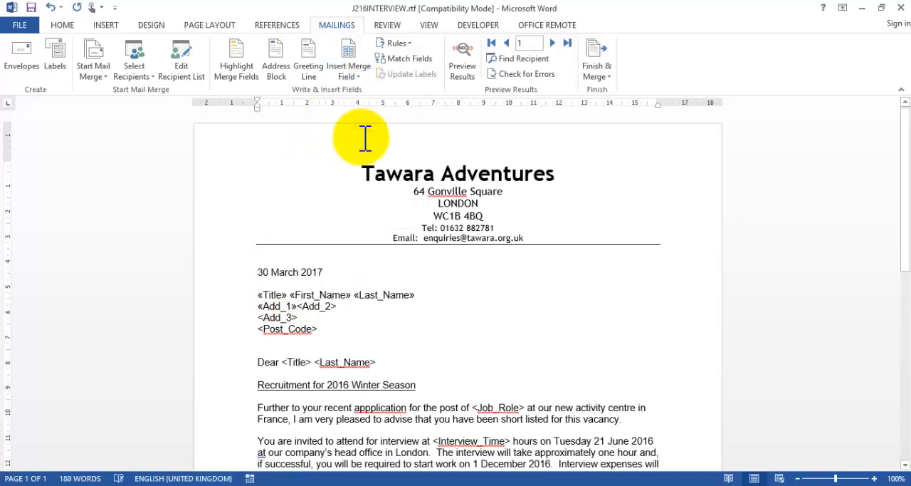
key(Return)
Step: Replace the <Add_2> placeholder with the Add_2 merge field and put <Add_3> back on its own line
drag(300, 317, 258, 318)
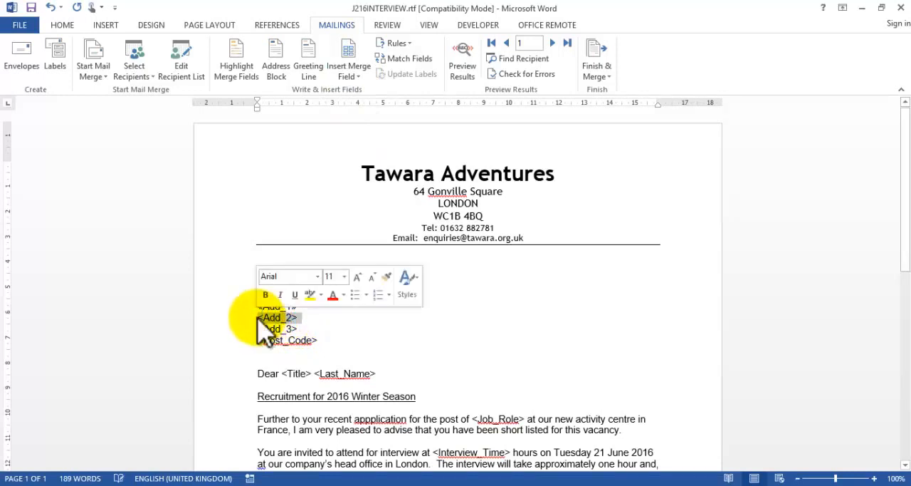
click(348, 76)
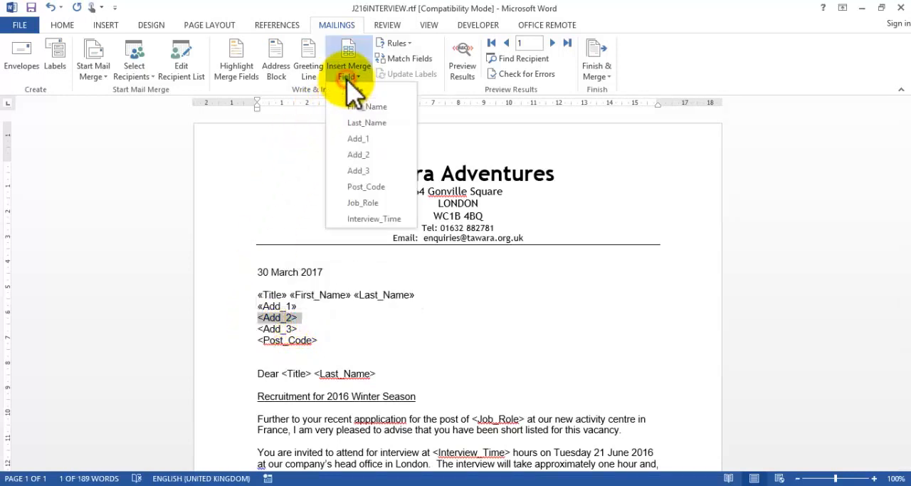
click(359, 154)
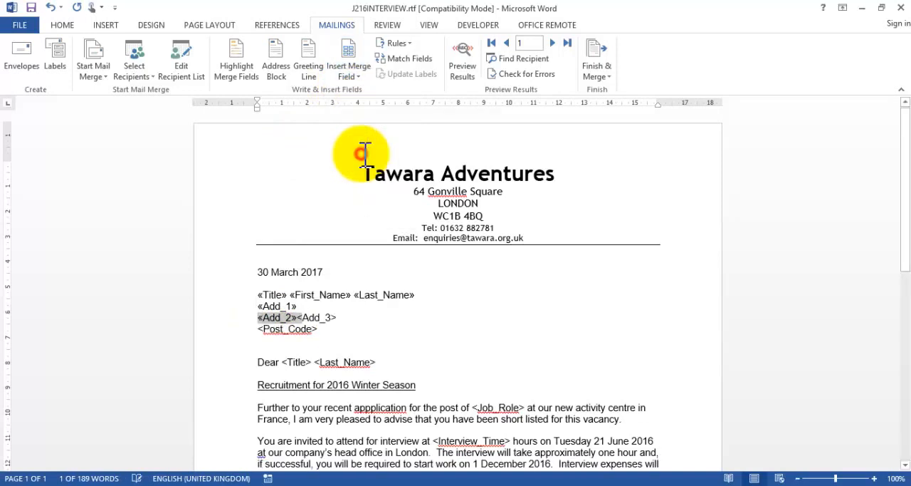
click(297, 318)
key(Return)
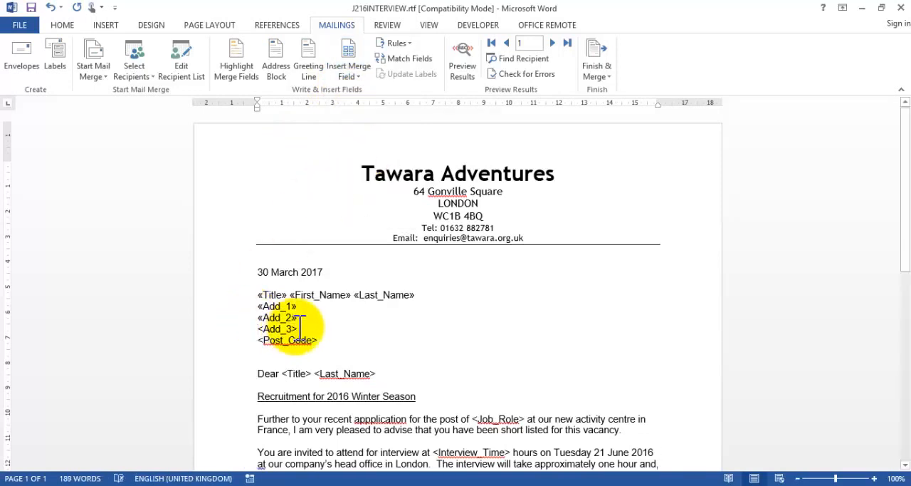
Step: Replace the <Add_3> placeholder with the Add_3 merge field and put <Post_Code> back on its own line
drag(301, 328, 257, 328)
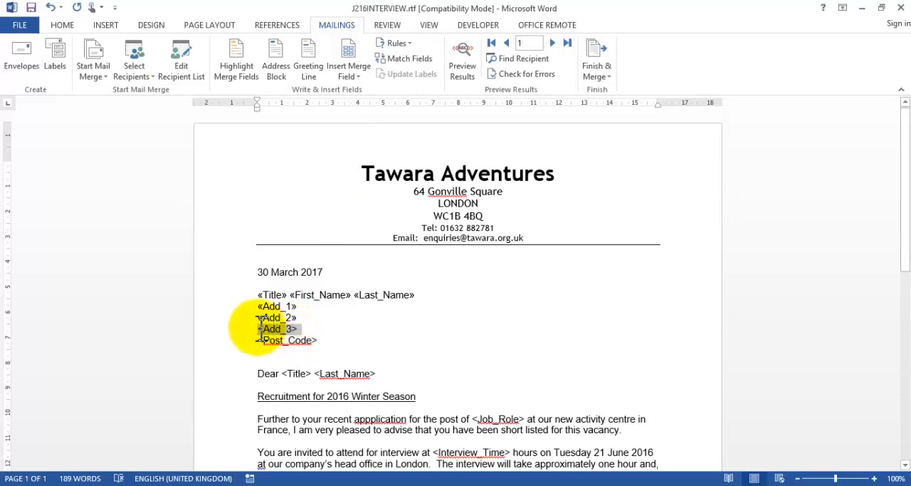
click(350, 75)
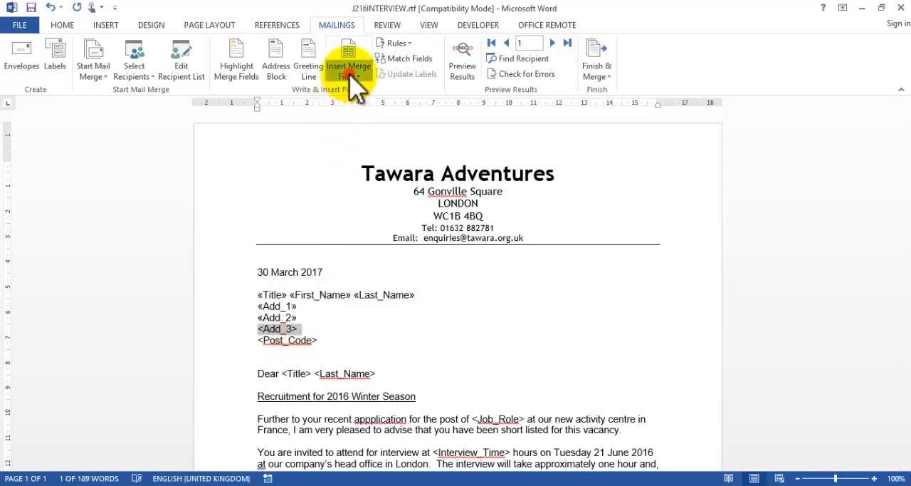
click(359, 172)
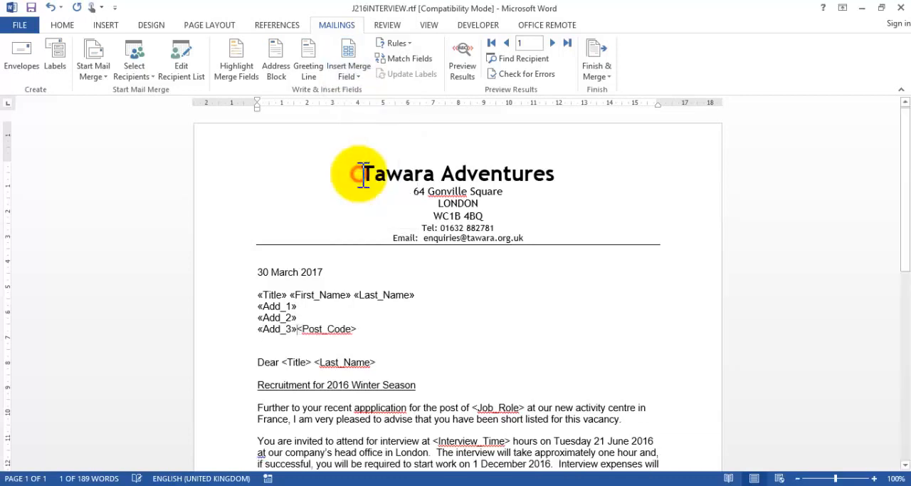
key(Return)
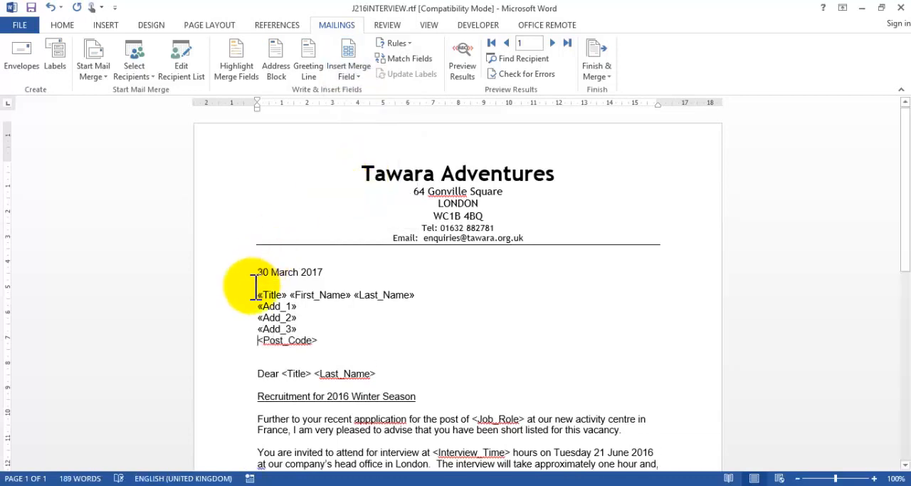
Step: Replace the <Post_Code> placeholder in the address block with the Post_Code merge field
drag(322, 341, 261, 346)
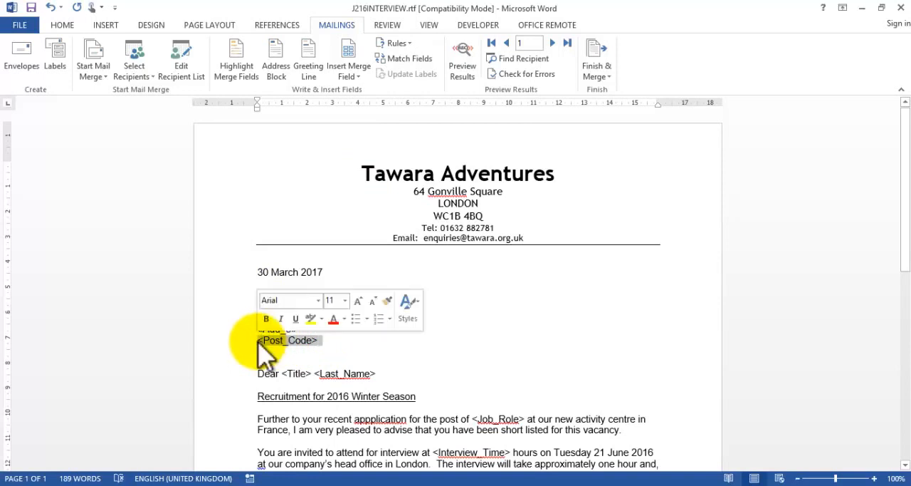
click(354, 77)
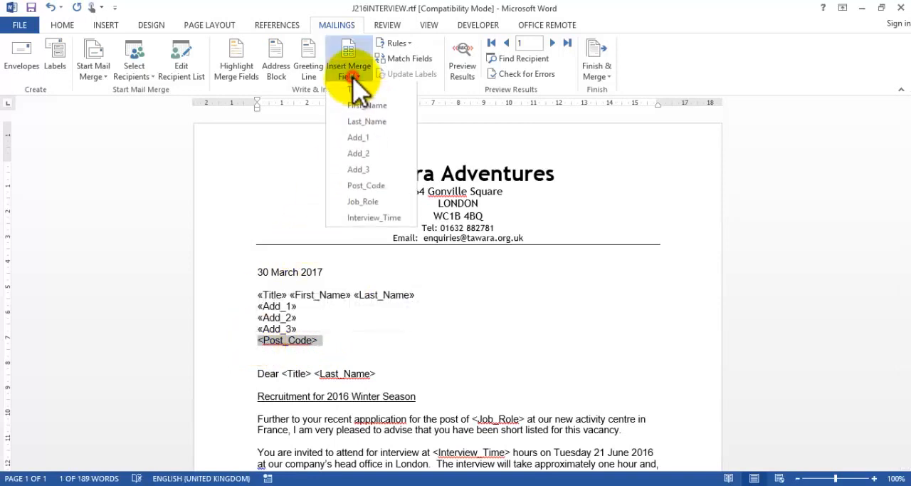
click(366, 186)
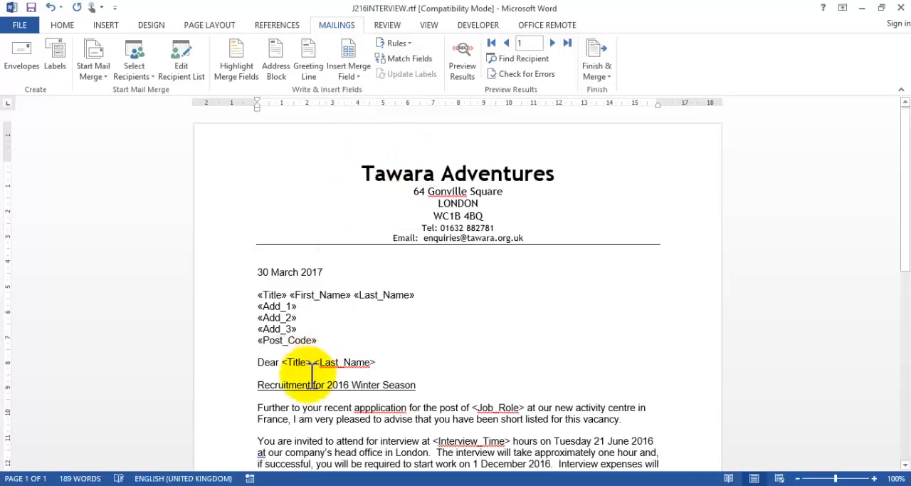
Step: Replace the <Title> and <Last_Name> placeholders in the "Dear" salutation with the Title and Last_Name merge fields
drag(287, 361, 313, 362)
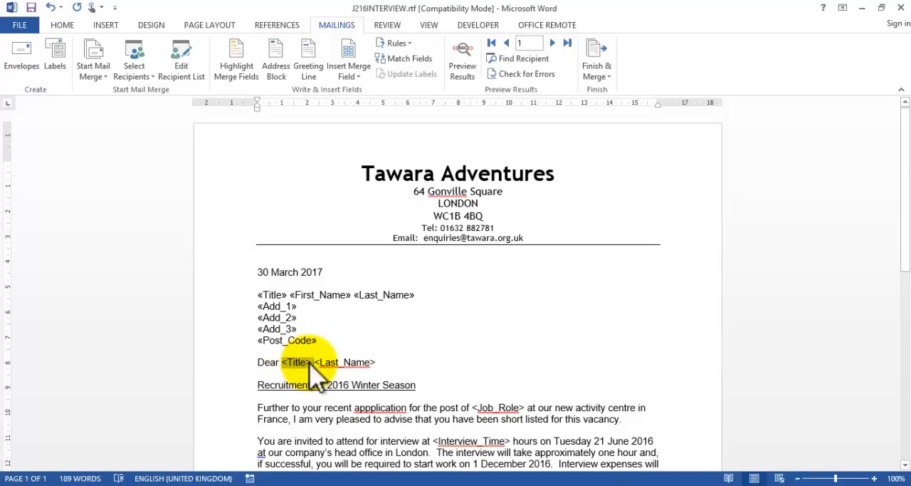
click(347, 71)
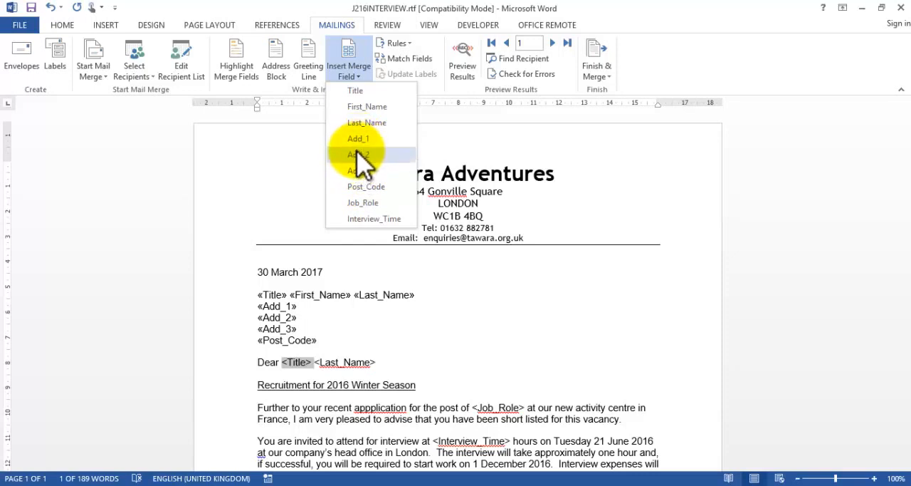
click(362, 98)
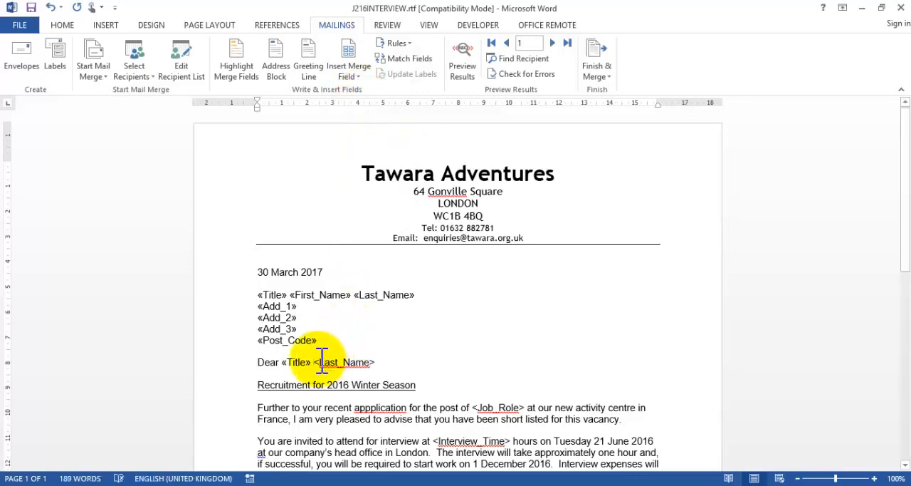
drag(315, 362, 378, 366)
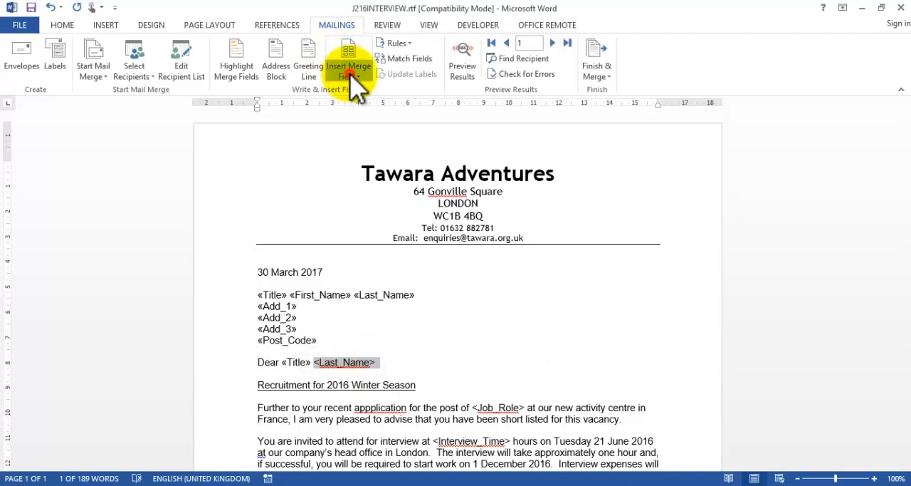
click(350, 74)
click(360, 122)
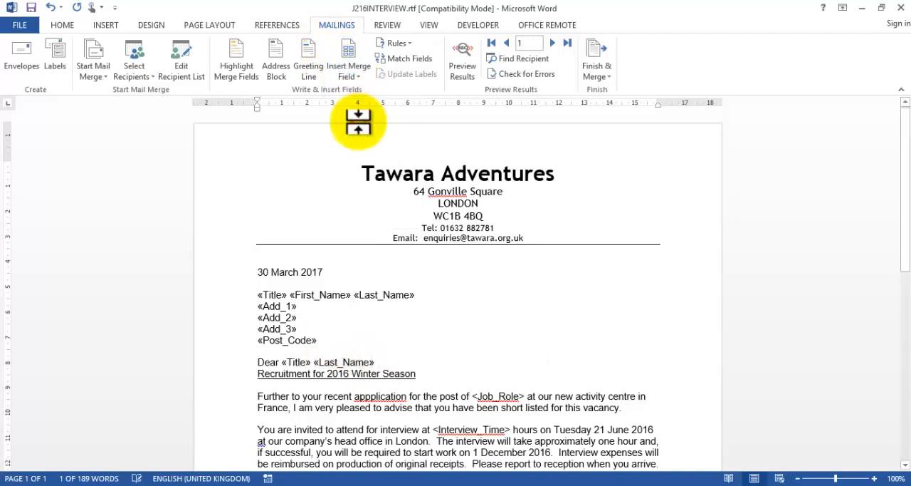
Step: Replace the <Job_Role> placeholder in the first body paragraph with the Job_Role merge field
scroll(358, 122, down, 4)
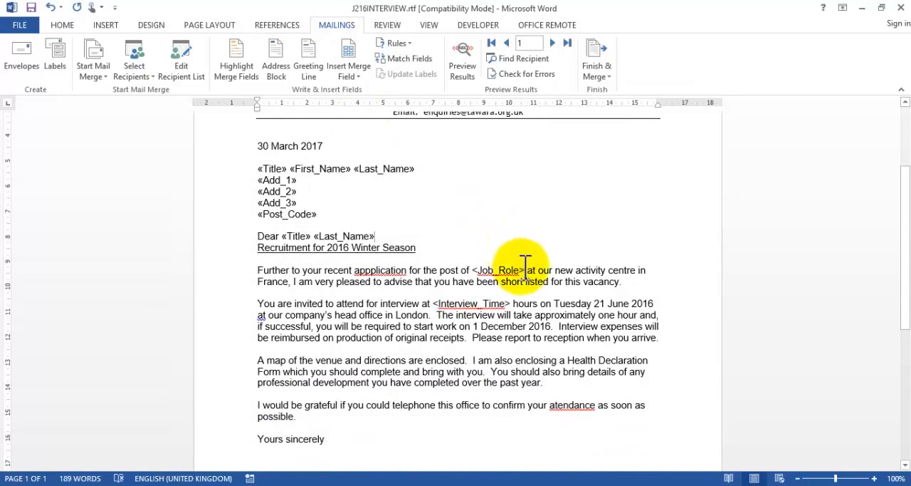
drag(524, 263, 473, 265)
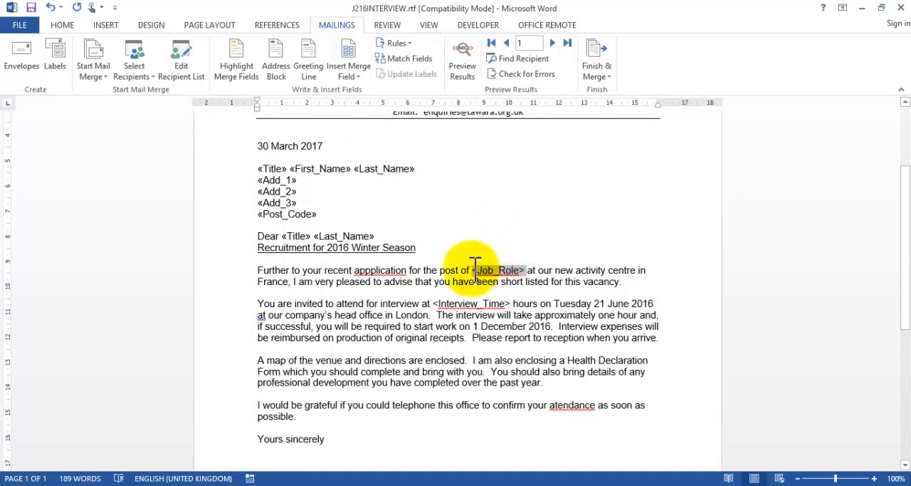
click(348, 75)
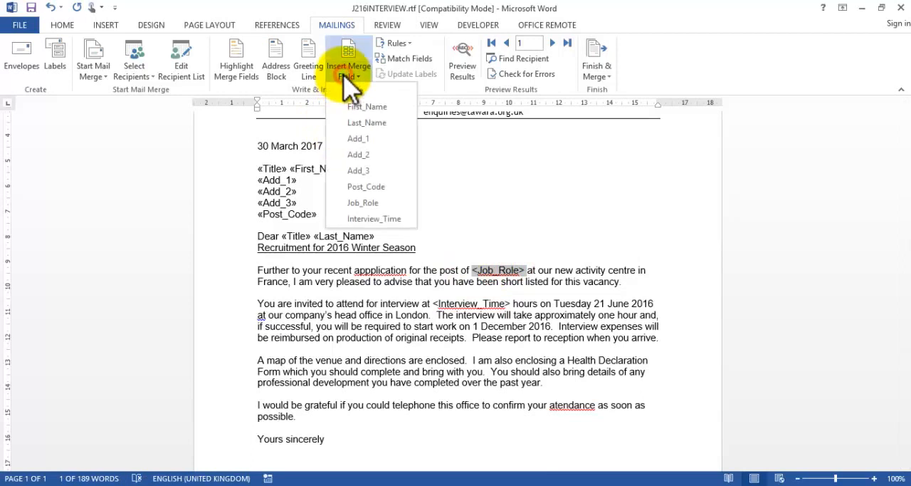
click(364, 202)
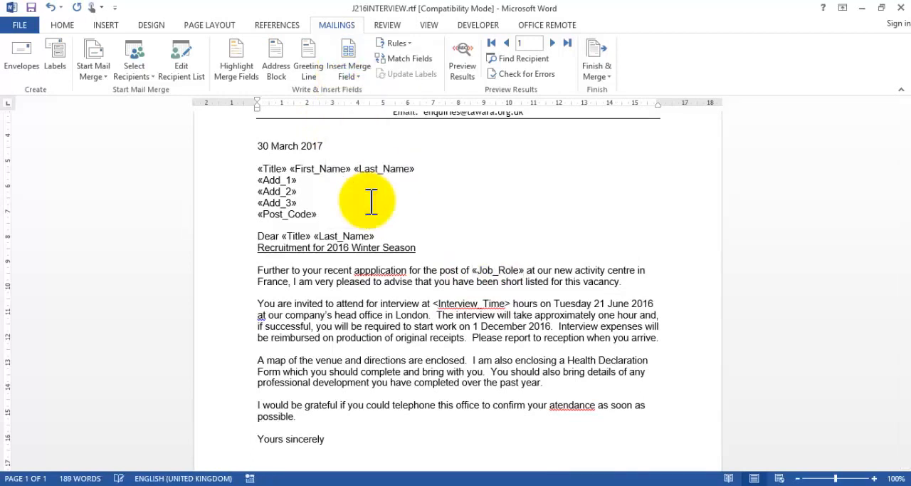
Step: Replace the <Interview_Time> placeholder in the second body paragraph with the Interview_Time merge field
scroll(371, 200, down, 2)
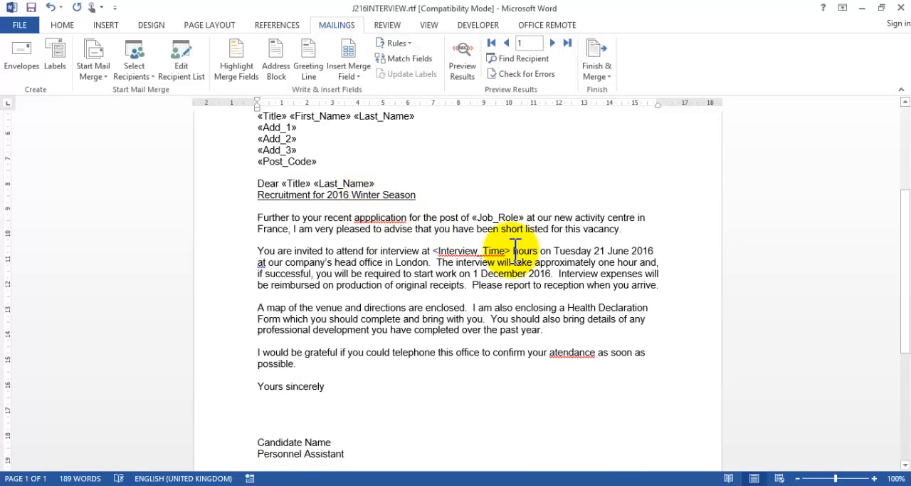
drag(512, 251, 436, 251)
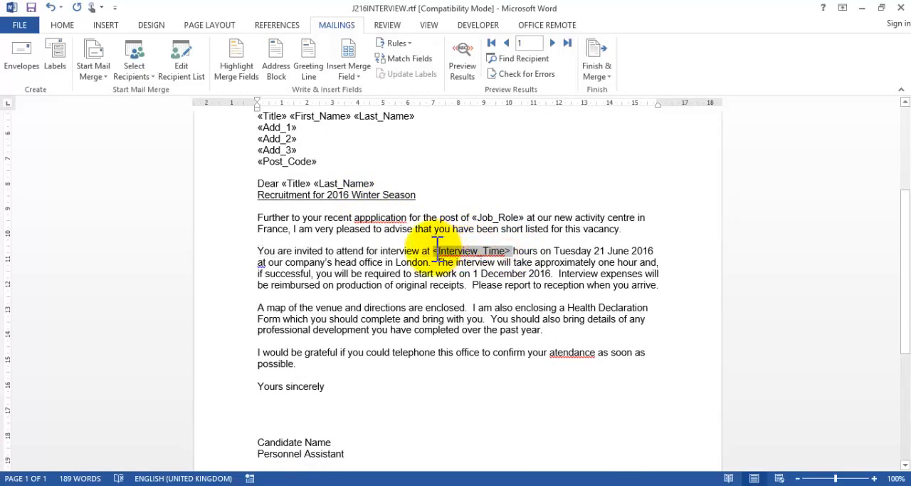
click(344, 77)
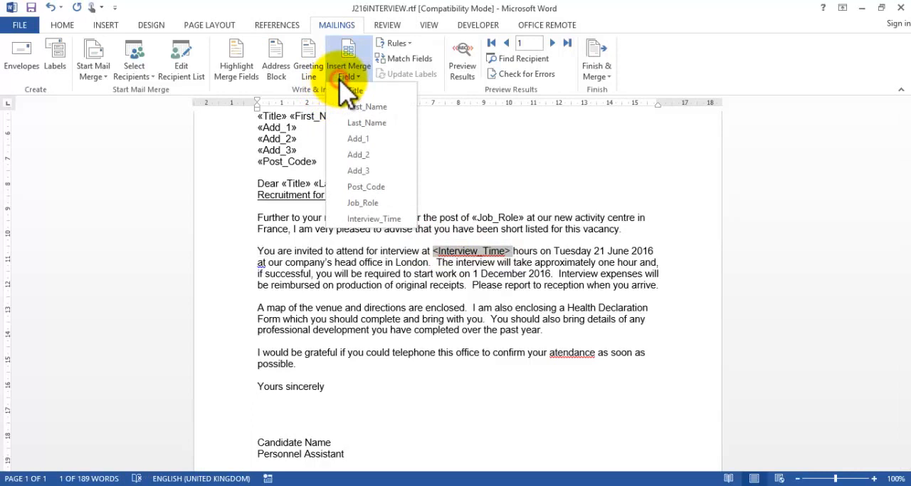
click(369, 218)
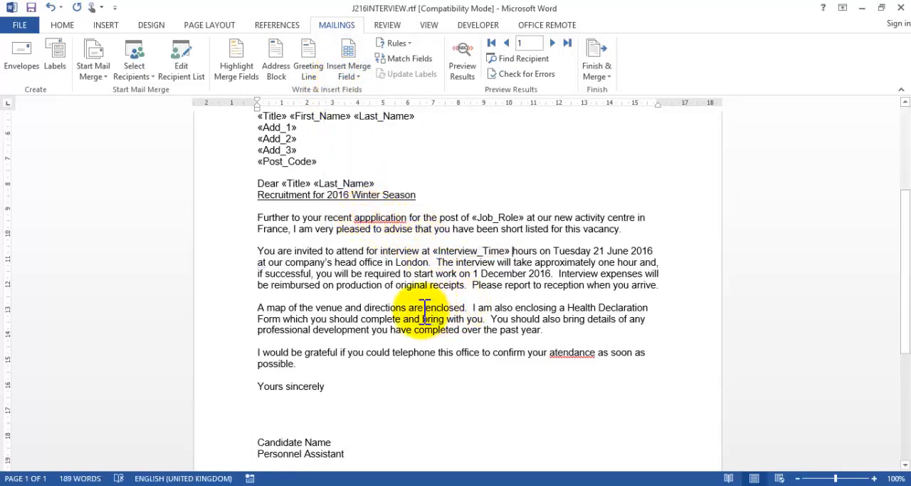
Step: Check the whole letter for remaining placeholders and highlight the merge-fields instruction of question 29 in the exam paper in Acrobat
scroll(425, 310, down, 4)
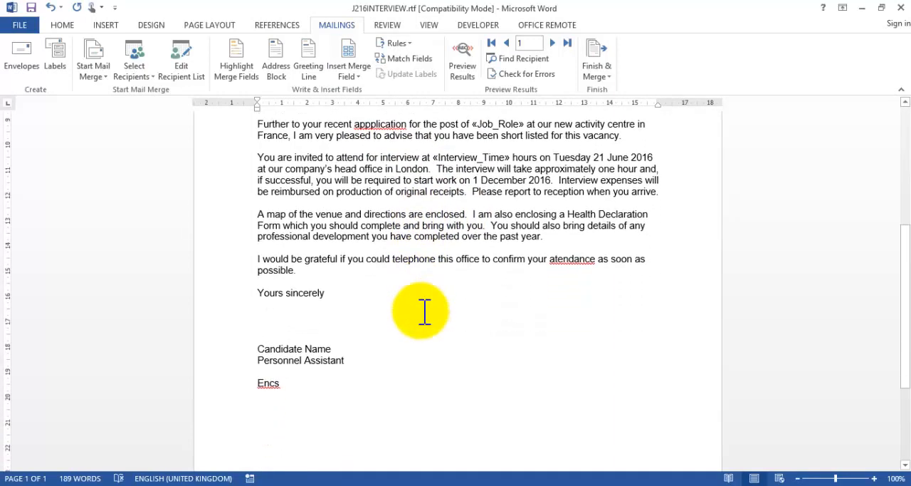
scroll(425, 311, down, 1)
scroll(425, 311, up, 5)
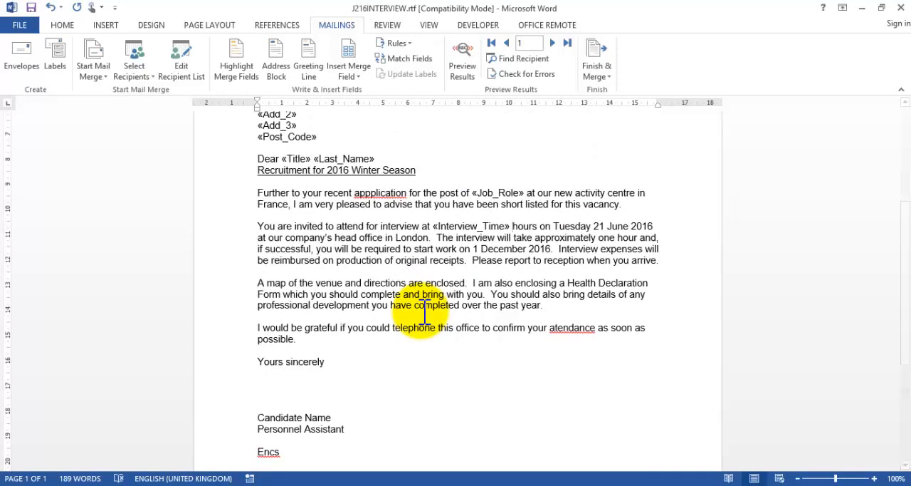
scroll(425, 310, up, 5)
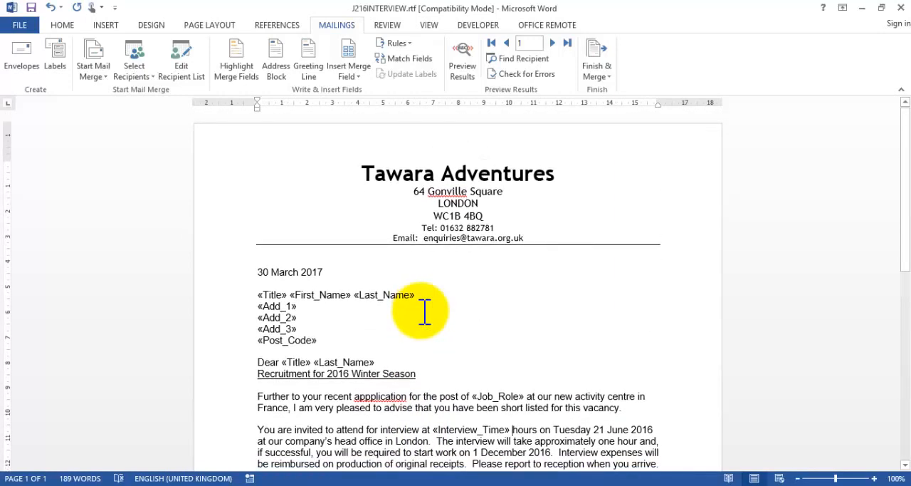
key(alt)
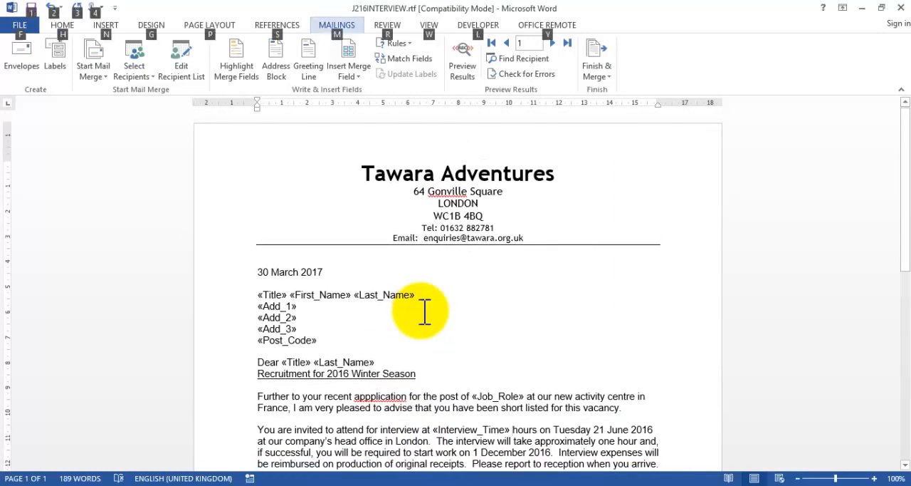
click(472, 367)
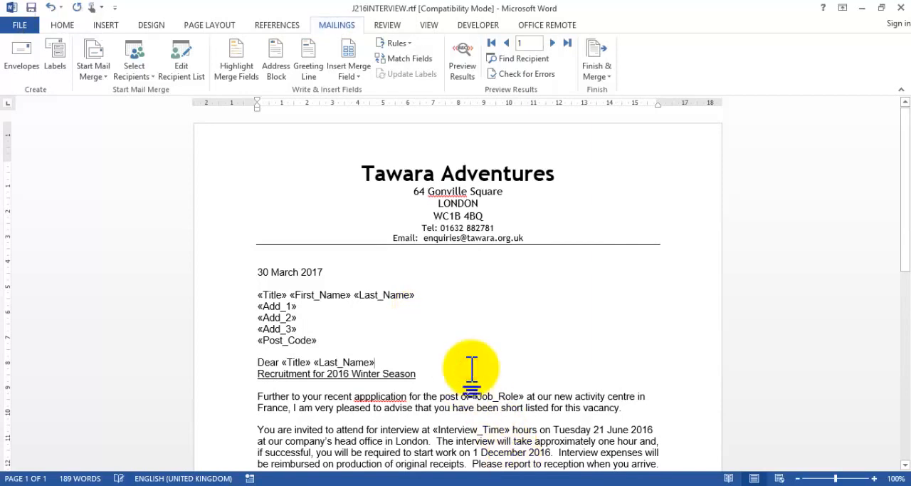
key(alt+Tab)
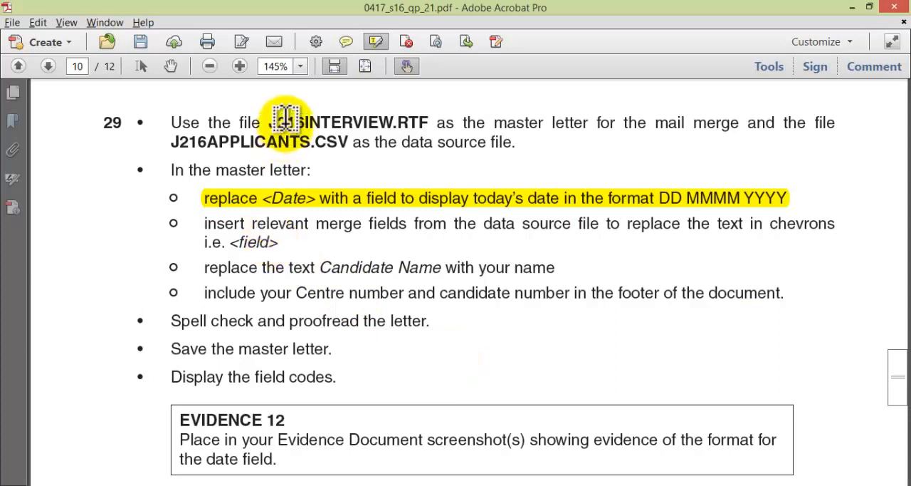
drag(281, 242, 212, 222)
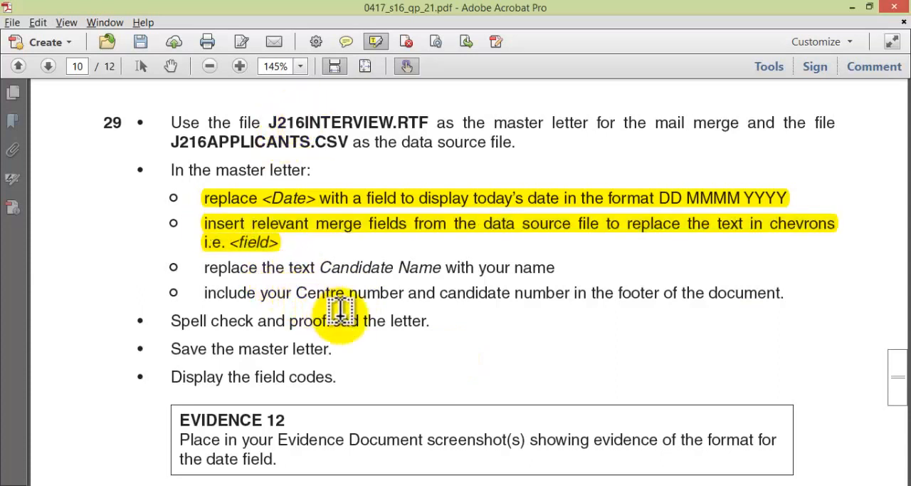
Step: Return to Word and replace the text "Candidate Name" in the letter's signature block with the candidate's own name
key(alt+Tab)
scroll(344, 317, down, 9)
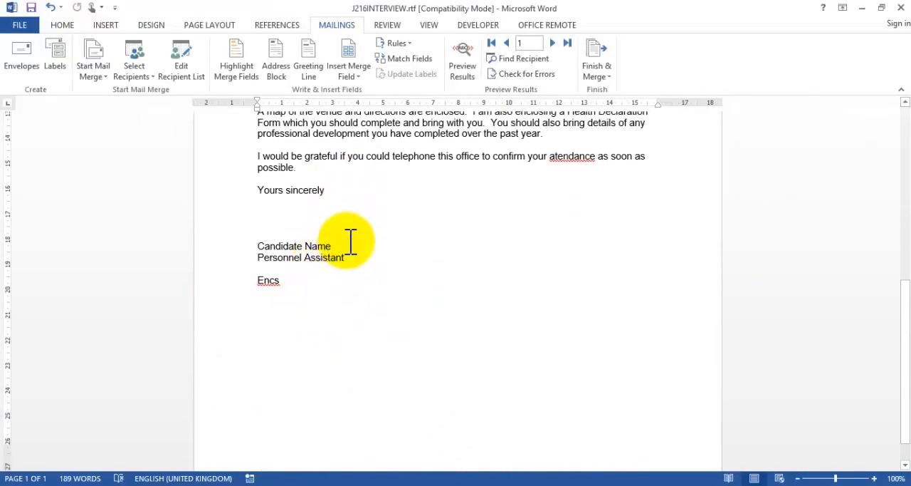
drag(333, 247, 258, 246)
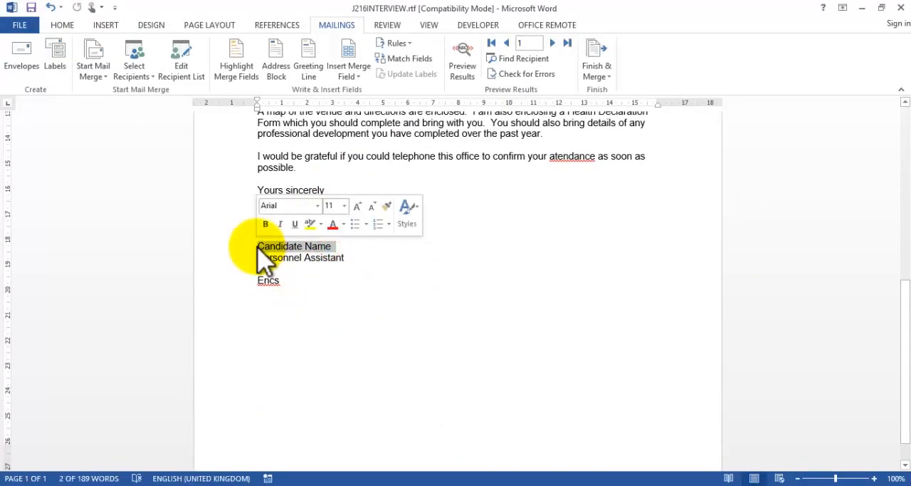
key(Delete)
text(S O)
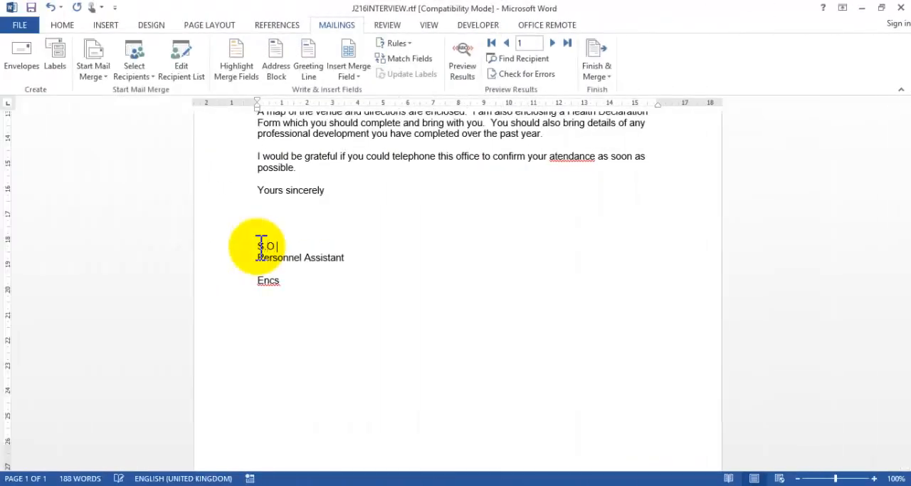
text( Alala)
Step: Highlight the instruction about replacing Candidate Name in the exam paper in Acrobat and return to the letter in Word
key(alt+Tab)
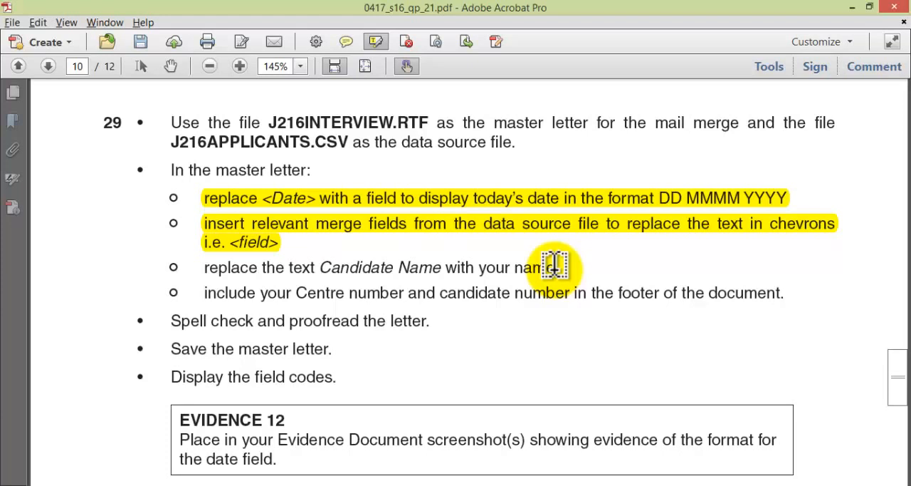
drag(555, 267, 206, 271)
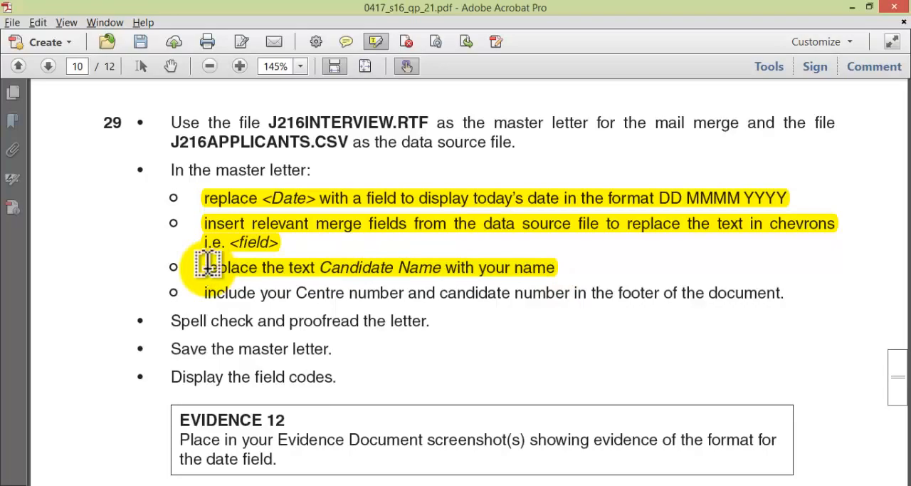
key(alt+Tab)
Step: Add the Centre number and the candidate number, separated by a comma, to the letter's footer and return to the body text
scroll(199, 278, down, 3)
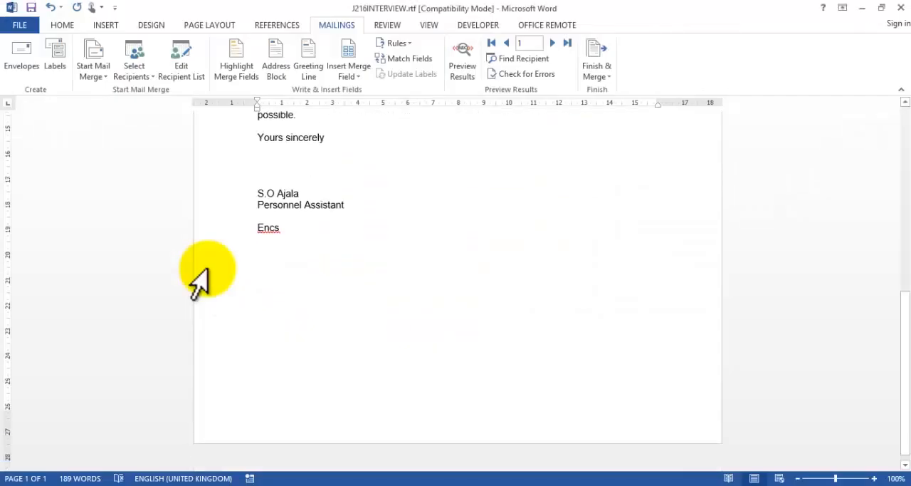
double_click(254, 447)
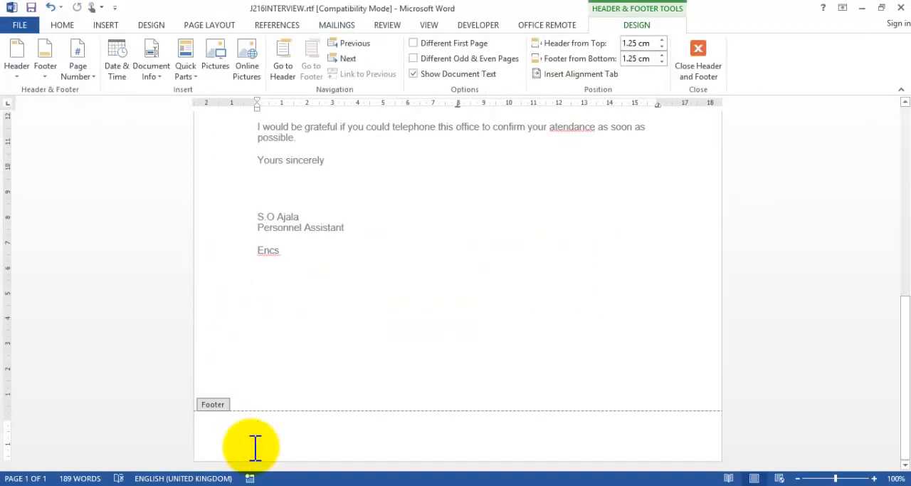
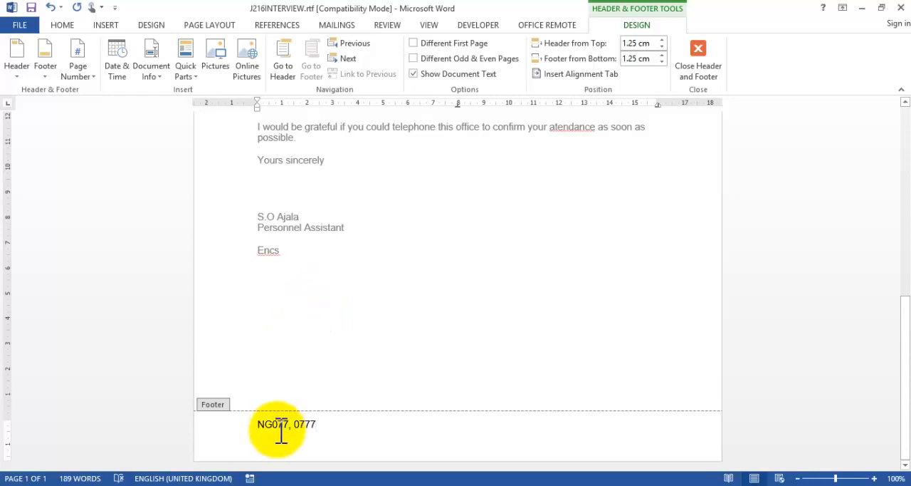
double_click(314, 250)
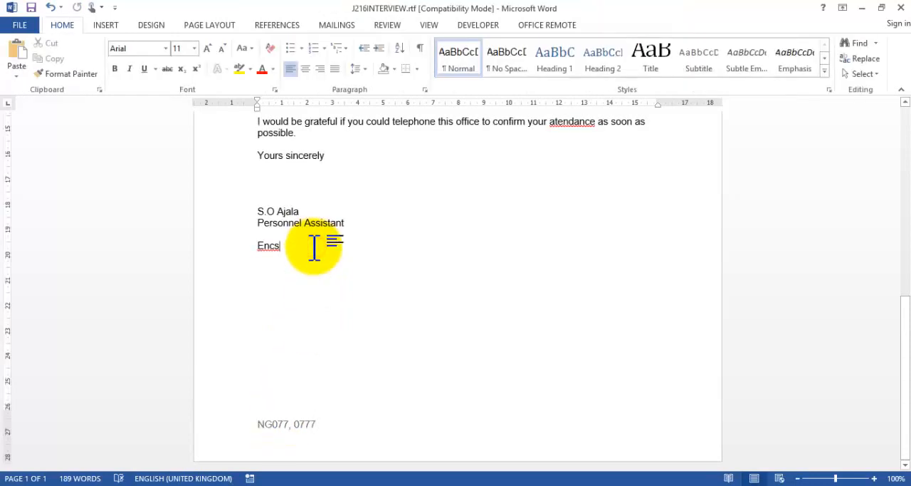
Step: Highlight the instruction about the Centre and candidate numbers in the exam paper in Acrobat and return to the letter in Word
scroll(314, 249, up, 4)
key(alt+Tab)
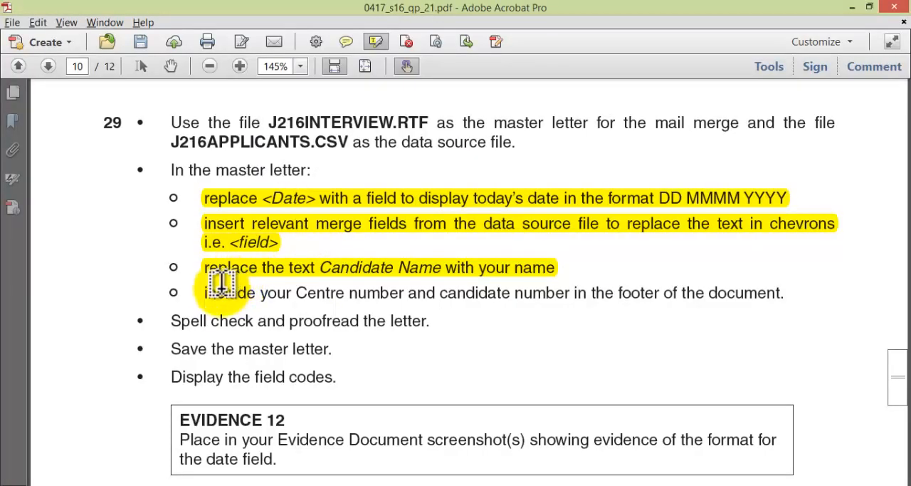
drag(205, 288, 774, 280)
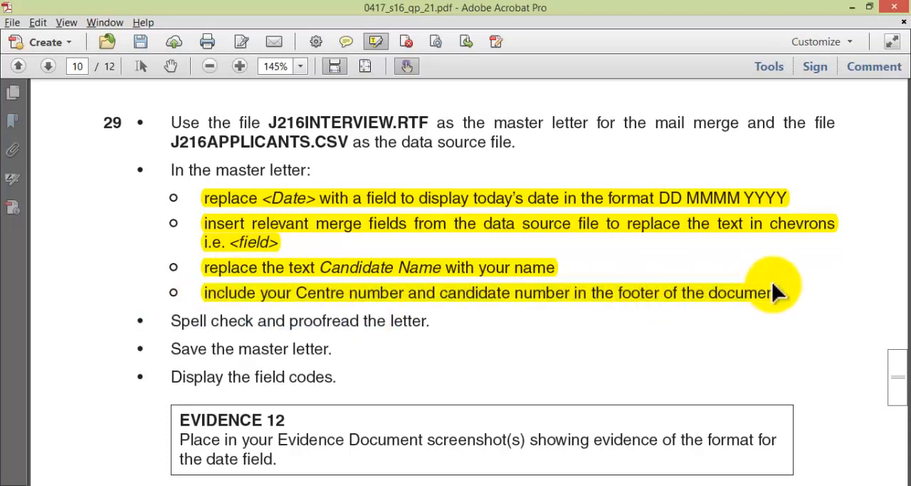
key(alt+Tab)
Step: Start a spelling check of the letter and ignore all occurrences of "Encs" and "Gonville"
scroll(776, 285, up, 7)
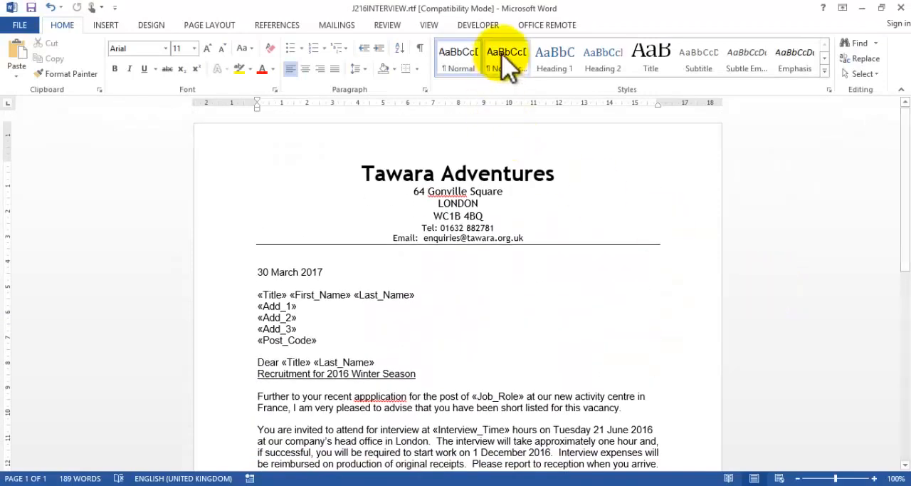
click(339, 25)
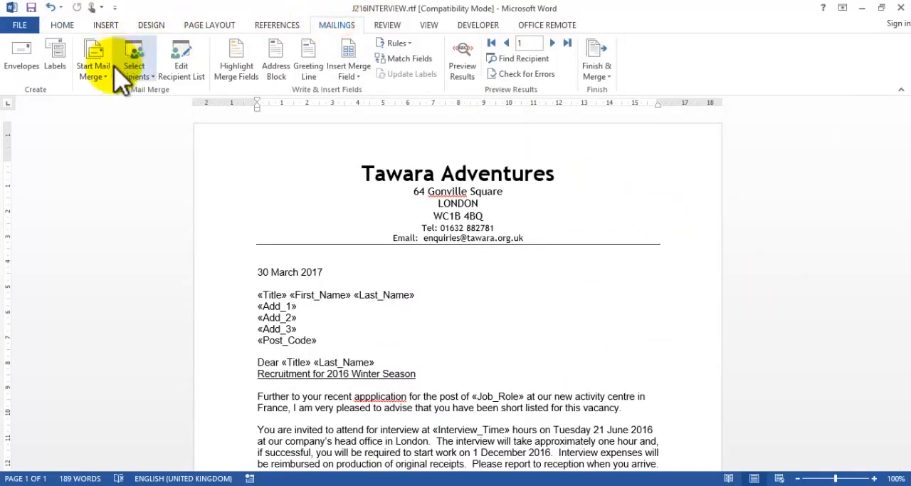
click(388, 25)
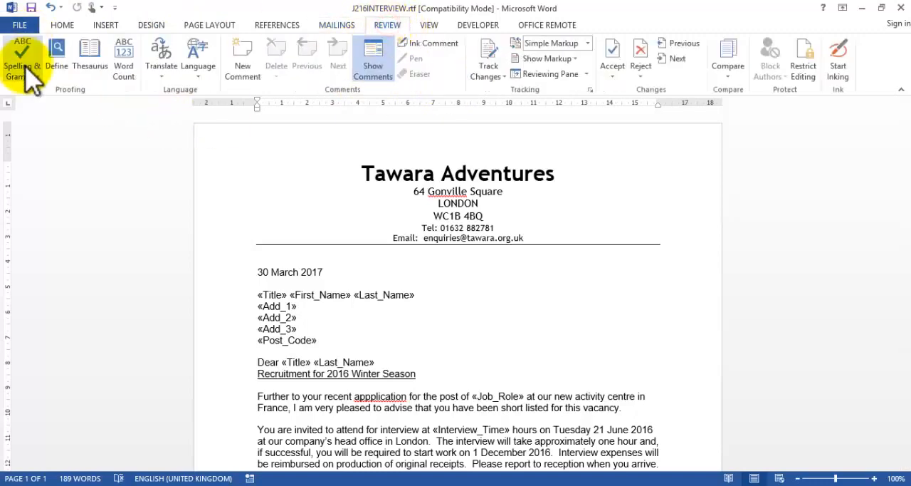
click(22, 61)
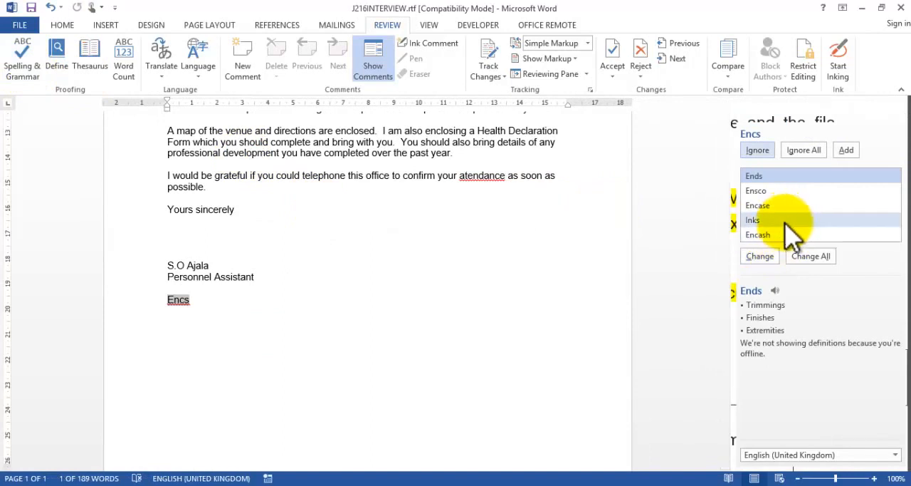
click(804, 151)
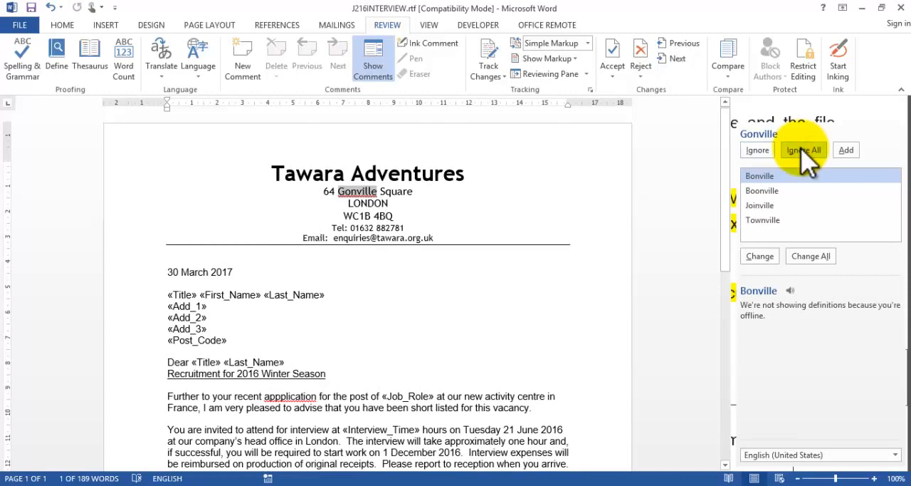
click(805, 150)
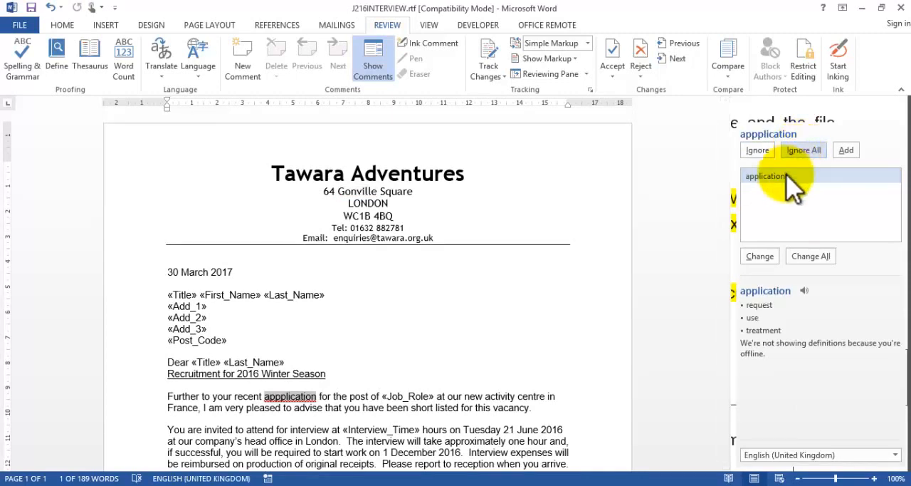
Step: Correct all occurrences of "appplication" to "application" and "atendance" to "attendance", and finish the spelling check
click(812, 257)
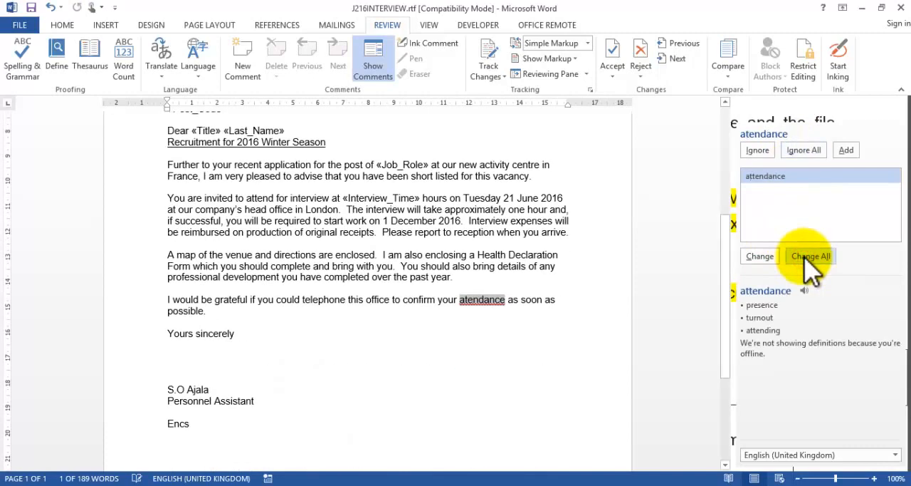
click(812, 256)
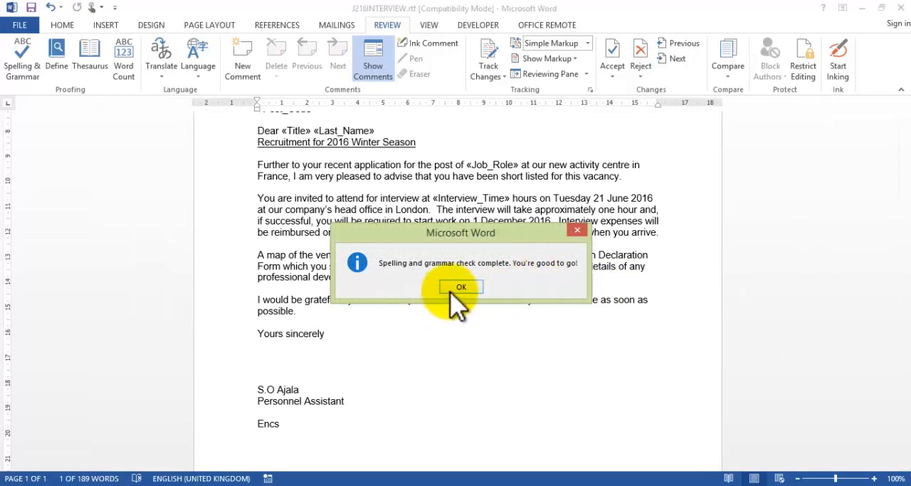
click(462, 286)
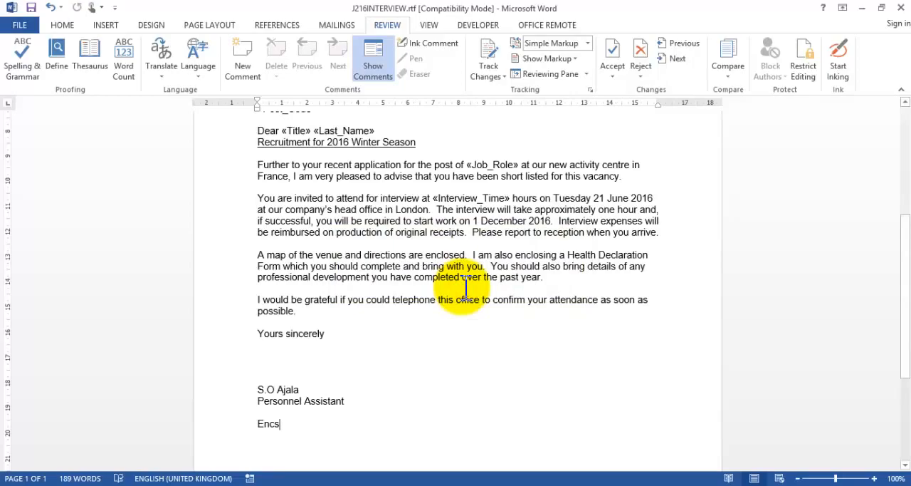
Step: Highlight the spell check and proofreading instruction of question 29 in Acrobat and return to the letter in Word
key(alt+Tab)
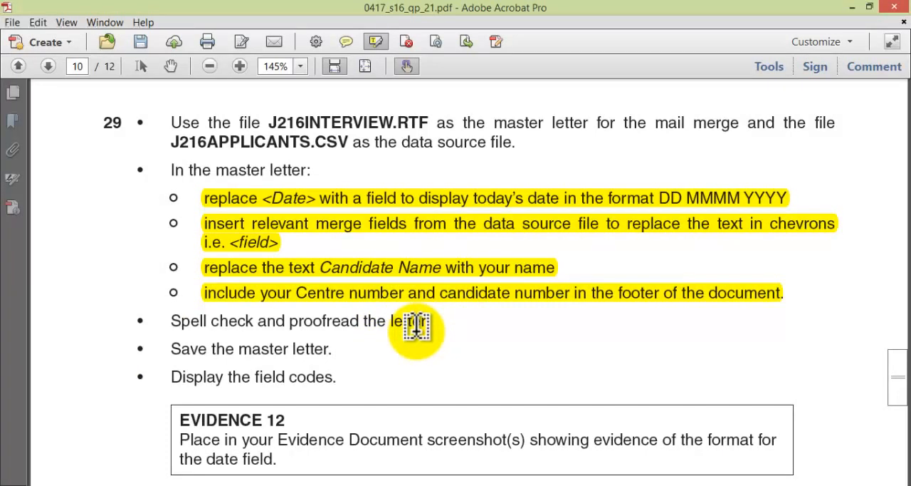
key(alt+Tab)
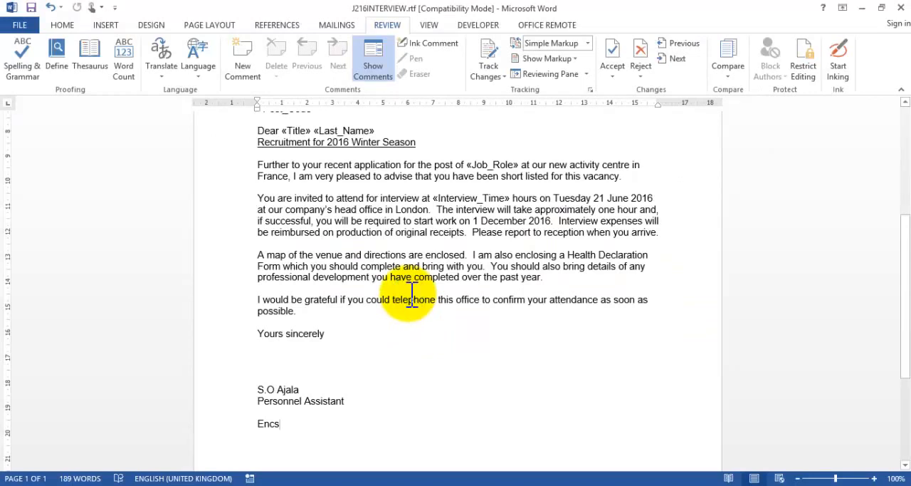
key(alt+Tab)
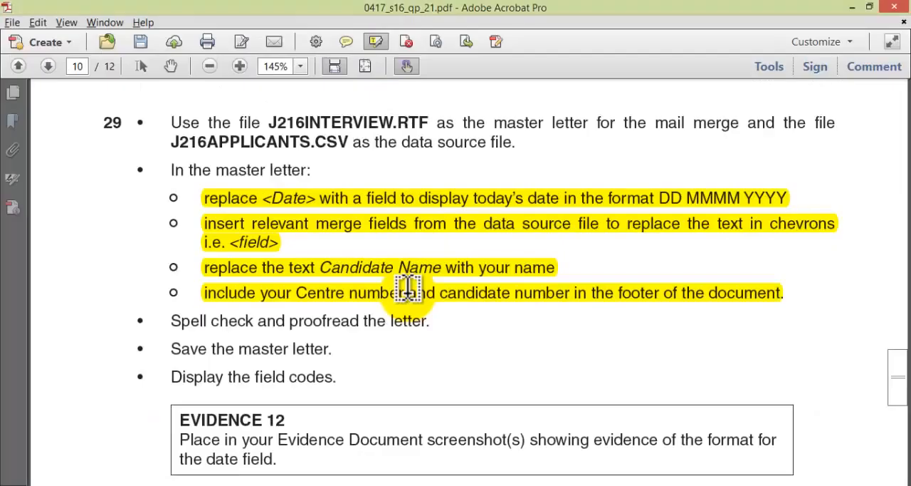
drag(572, 322, 613, 226)
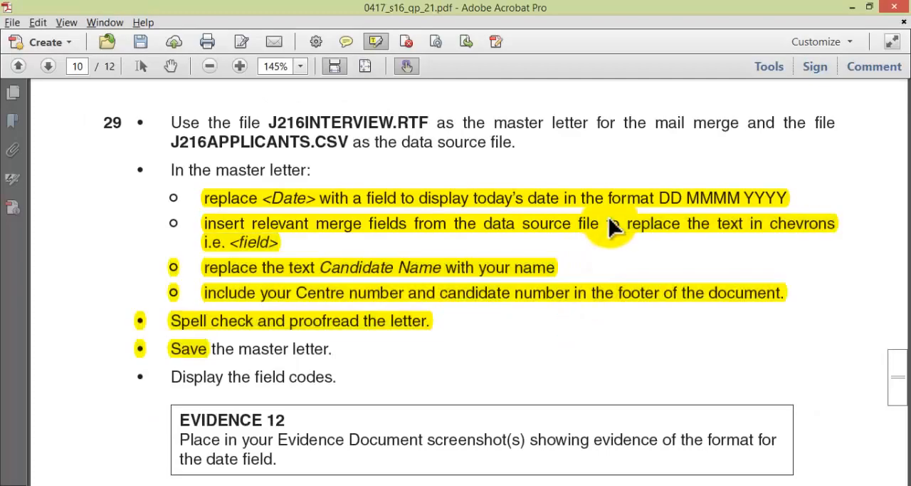
key(alt+Tab)
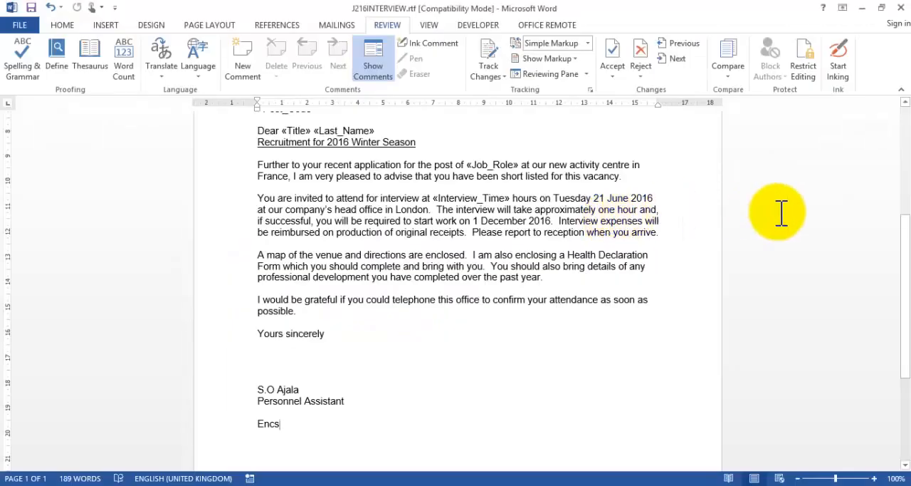
Step: Select the whole letter and display the field codes of its date and merge fields
drag(906, 282, 905, 201)
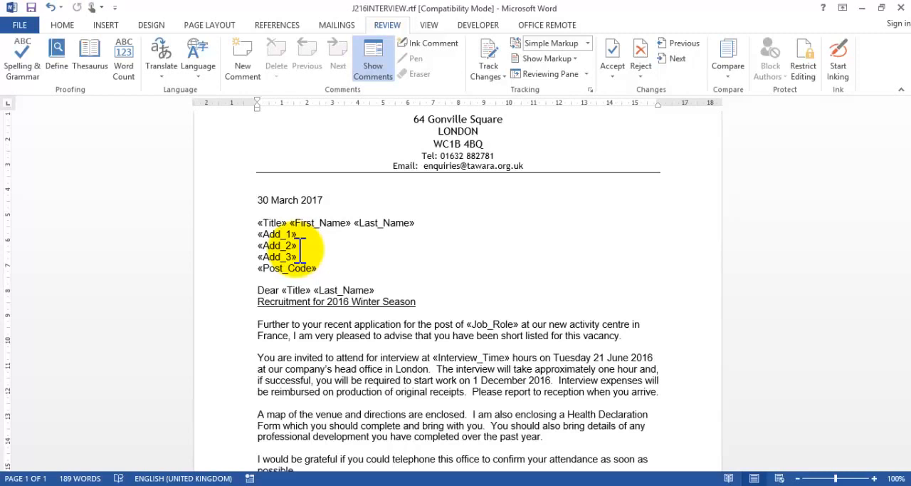
key(ctrl+a)
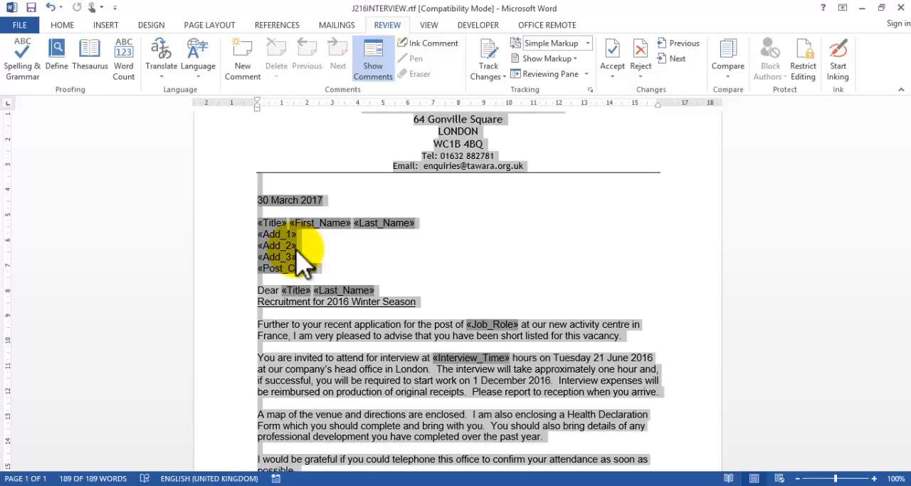
key(alt+F9)
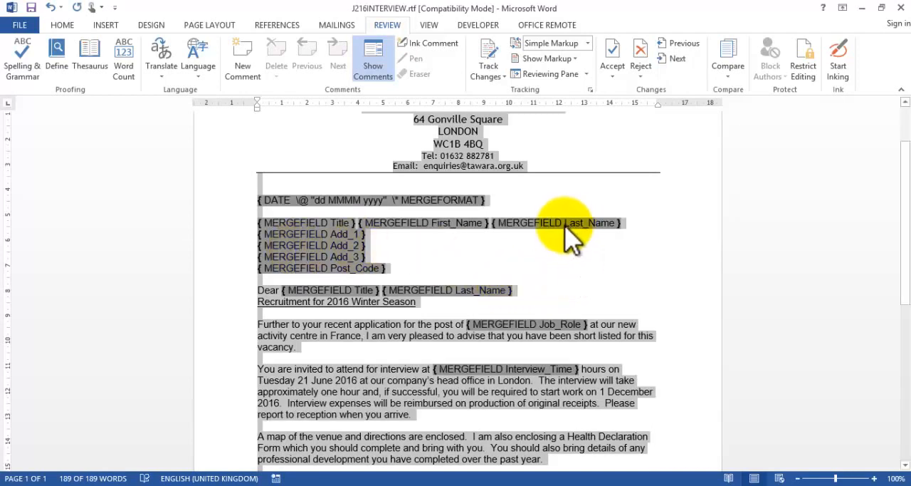
scroll(566, 224, down, 1)
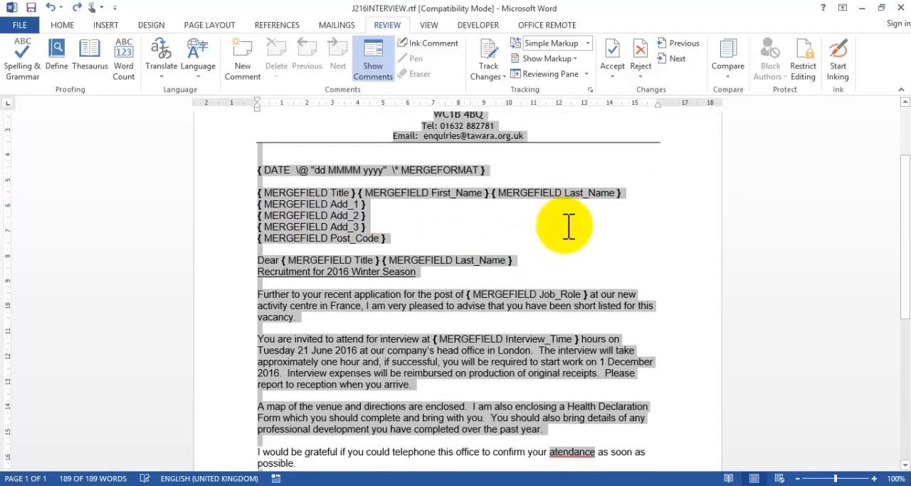
Step: Reselect the whole letter, hide its field codes and display them again
click(533, 248)
key(ctrl+a)
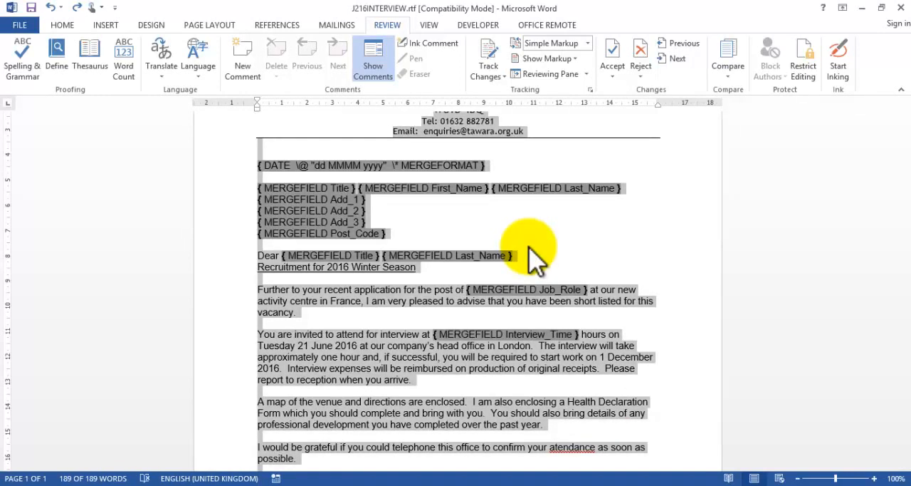
key(alt+F9)
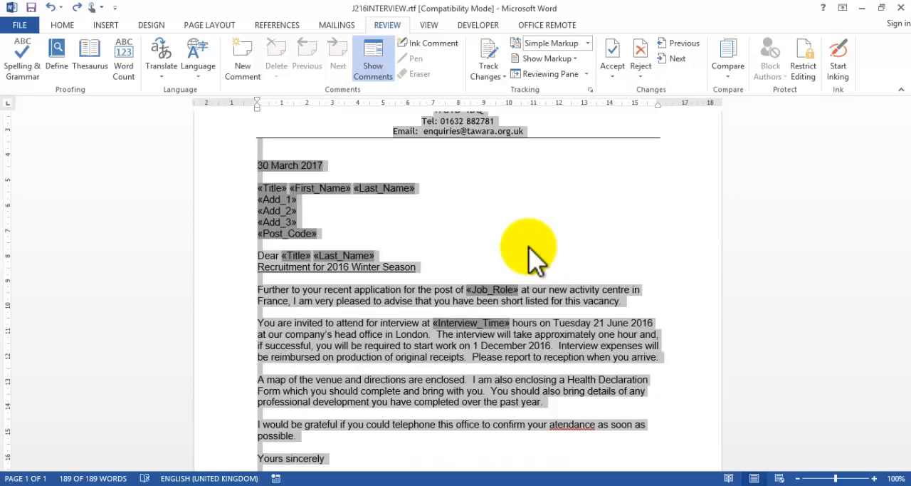
key(alt+F9)
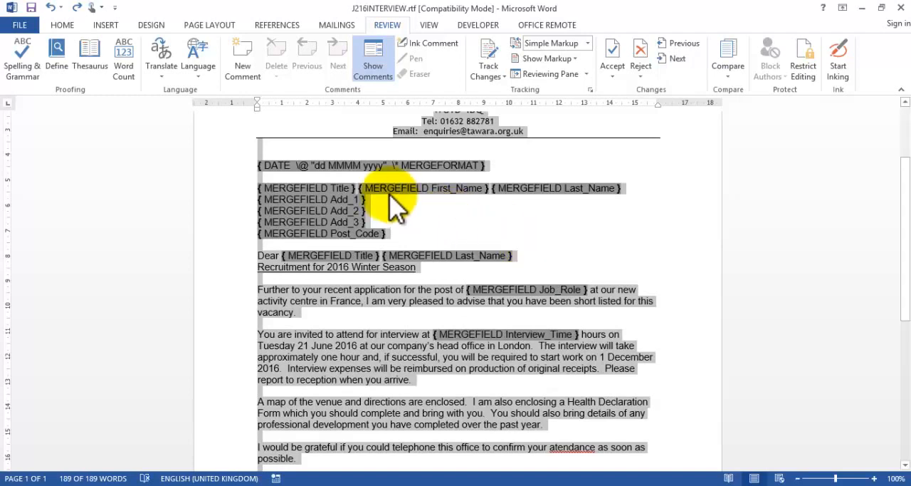
Step: Read the Evidence 12 and Printout 3 requirements of question 29 in Acrobat and return to the date field code in Word
key(alt+Tab)
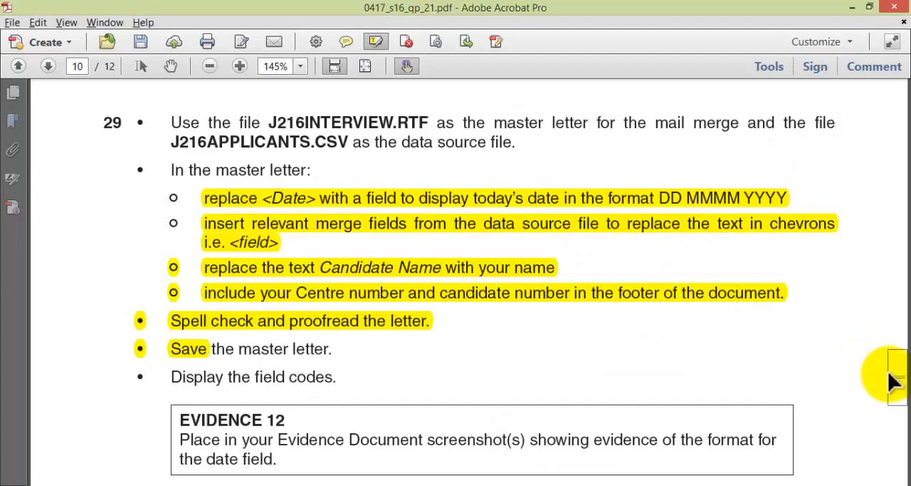
scroll(893, 378, up, 1)
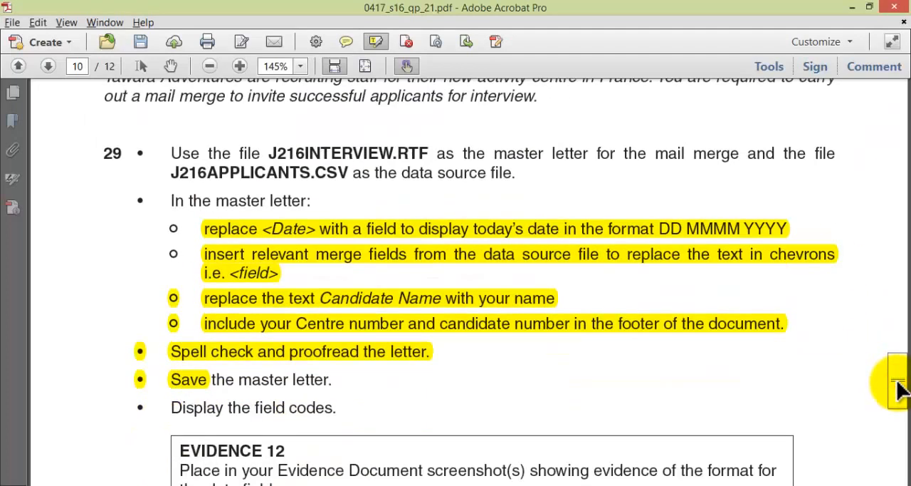
scroll(897, 388, up, 2)
scroll(897, 388, down, 6)
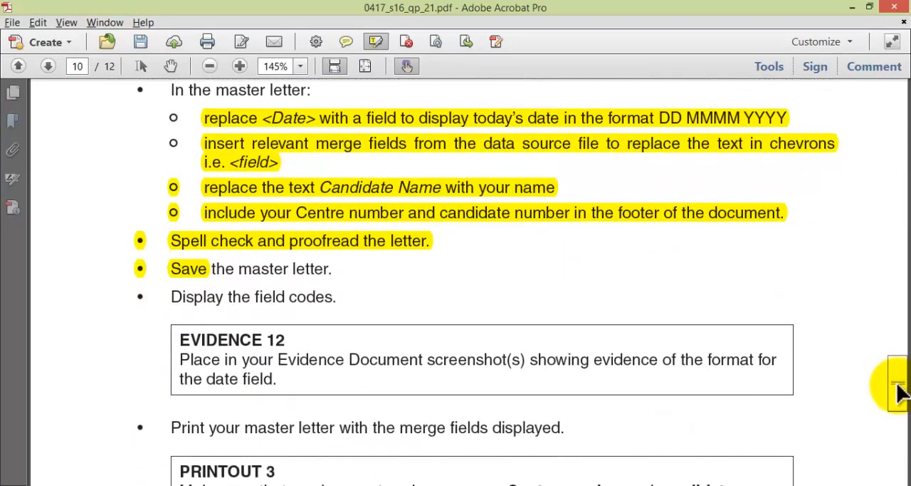
scroll(899, 393, down, 6)
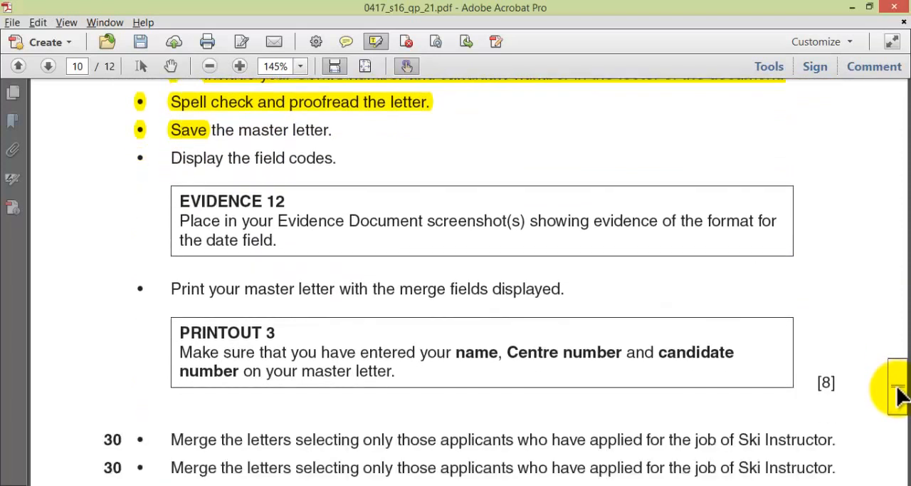
scroll(898, 393, up, 1)
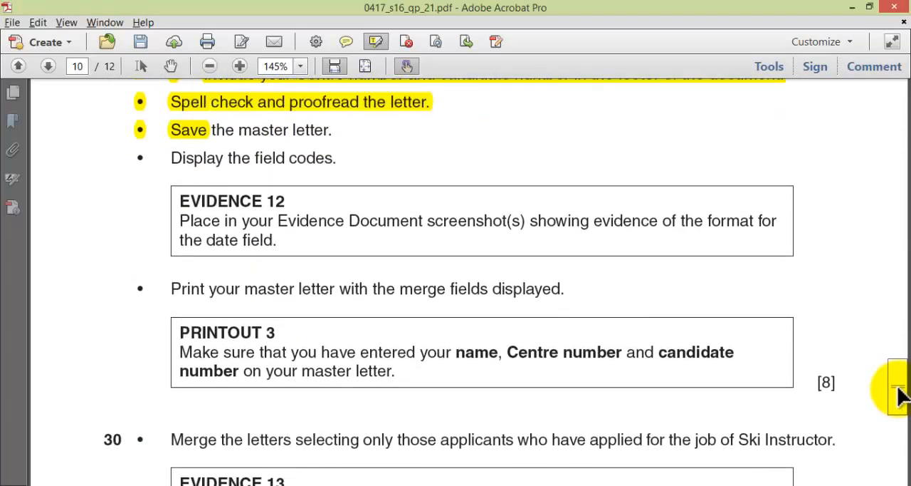
key(alt+Tab)
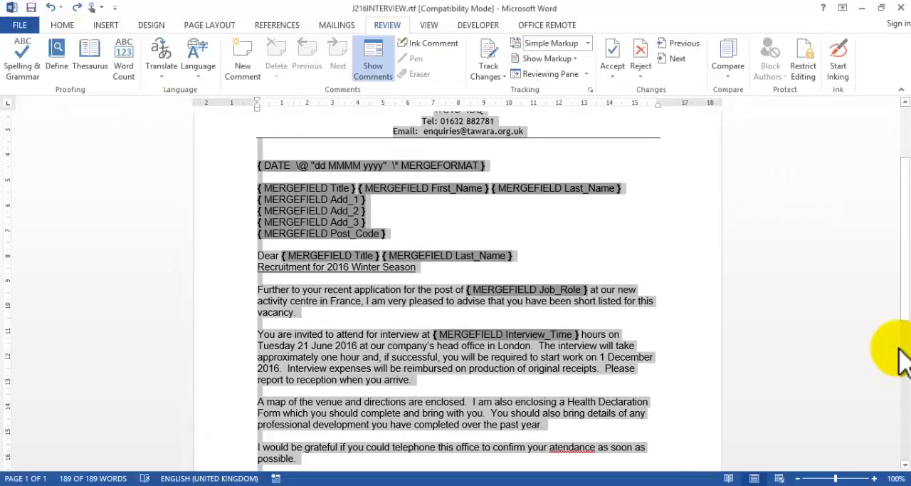
scroll(905, 103, up, 2)
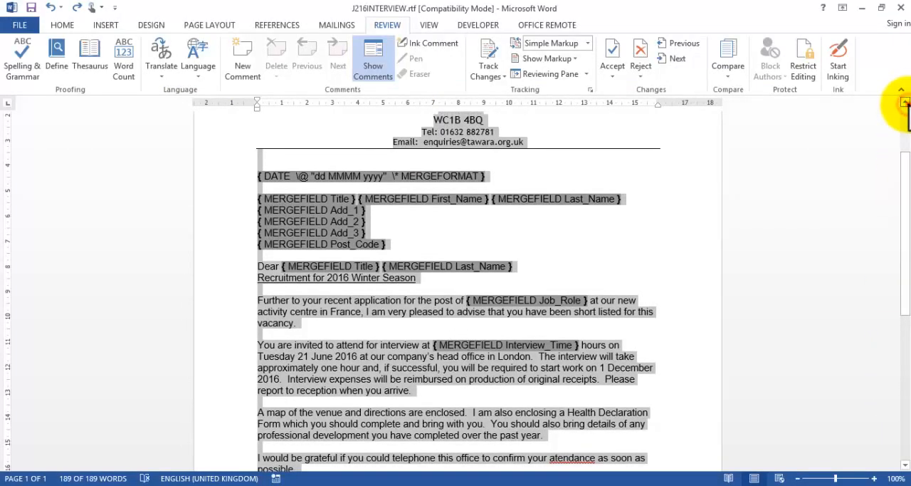
Step: Deselect the letter and capture a screenshot of the date field code line below the letterhead
click(476, 222)
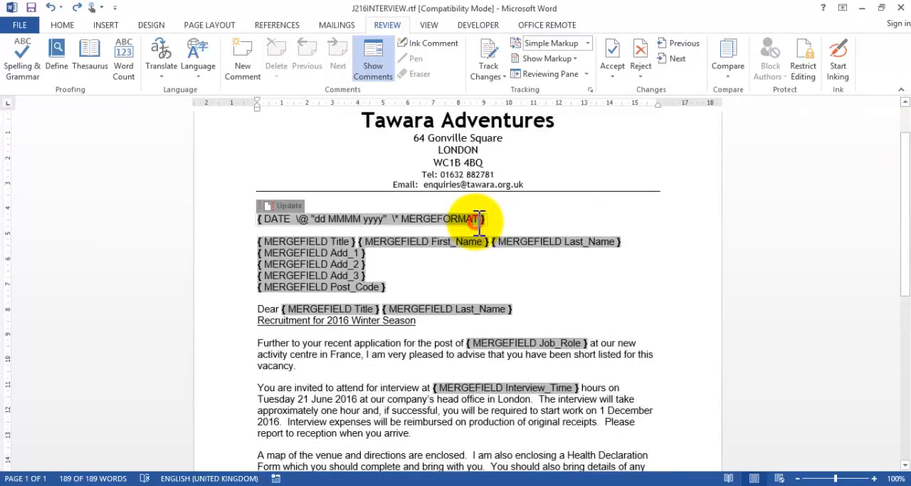
click(530, 219)
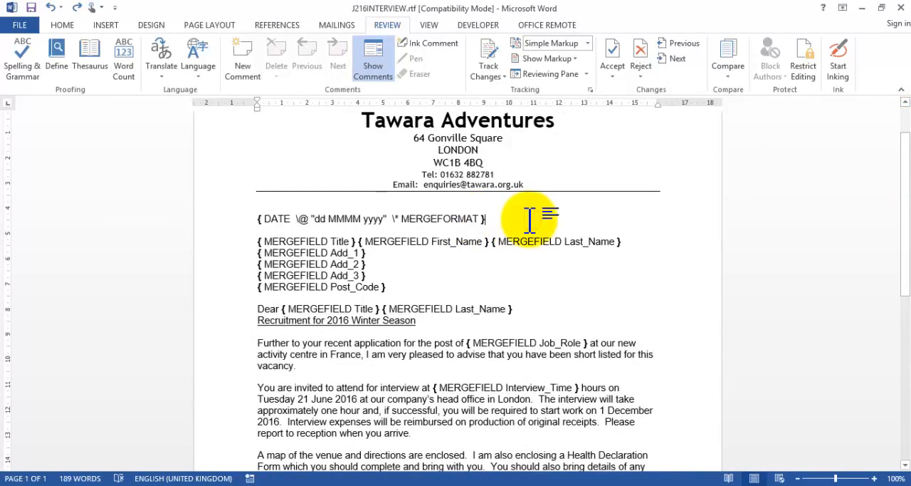
key(Print)
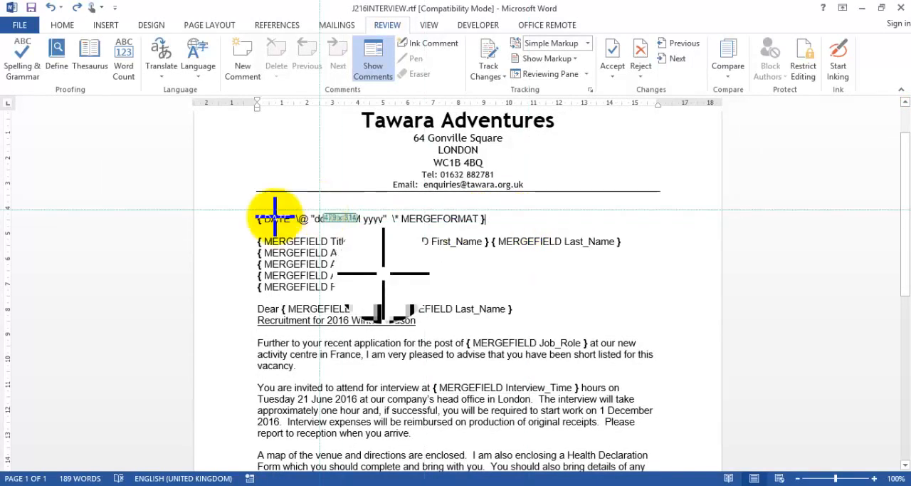
mouse_move(242, 200)
mouse_down()
mouse_move(468, 240)
mouse_move(505, 230)
mouse_up()
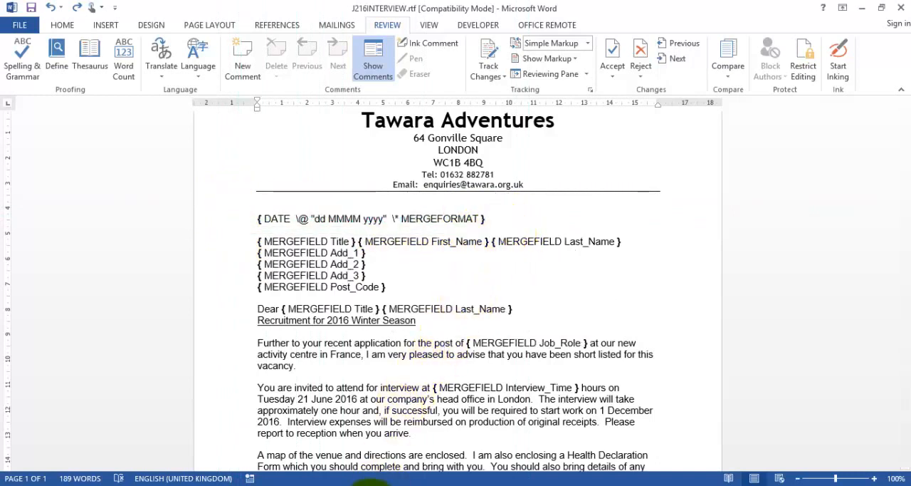
Step: Switch to J216EVIDENCE0777.docx and paste the date field screenshot below the Evidence 12 heading
mouse_move(407, 466)
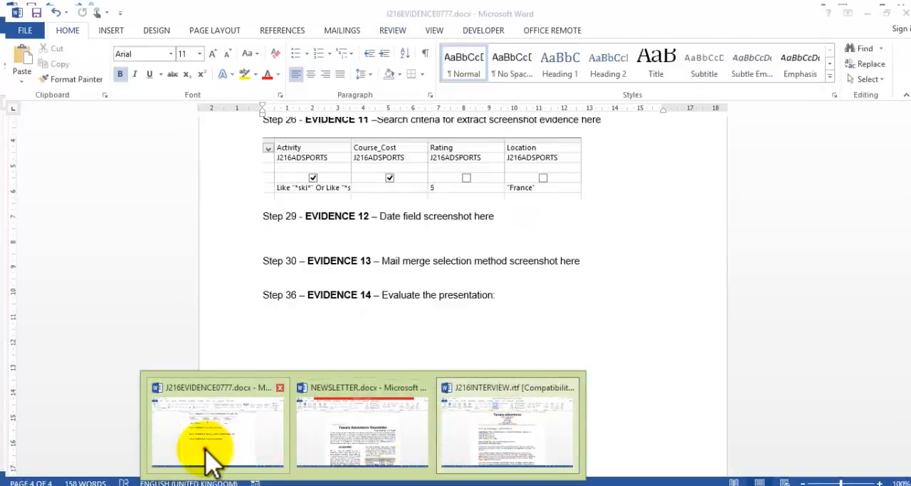
click(214, 452)
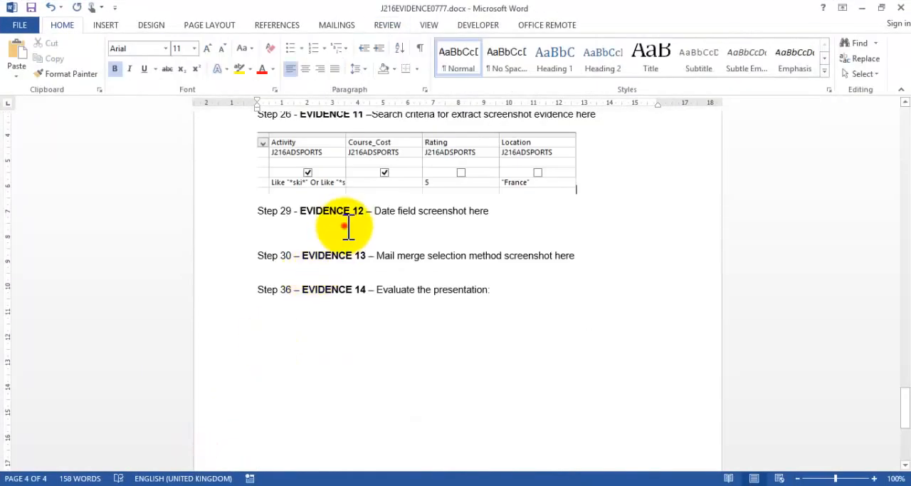
click(348, 226)
text({ DATE  \@ "dd MMMM yyyy"  \* MERGEFORMAT })
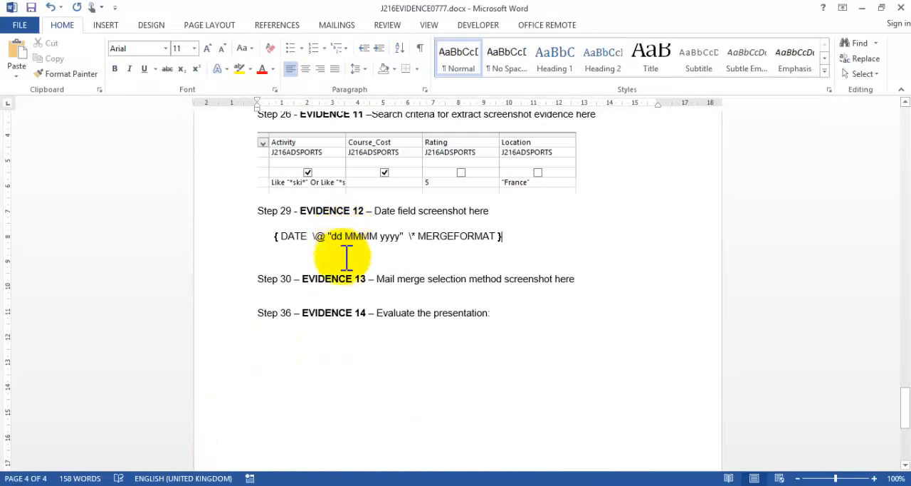
Step: Read the Printout 3 and question 30 requirements in Acrobat, checking the master letter in Word in between
key(alt+Tab)
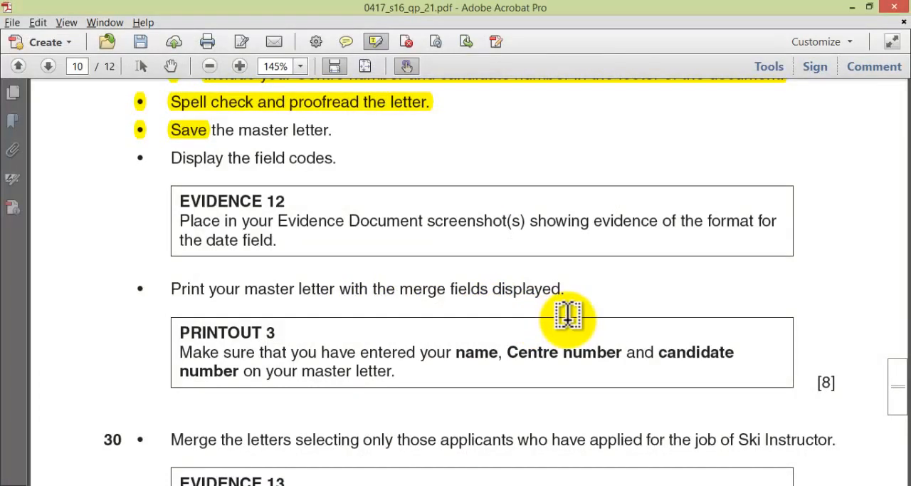
key(alt+Tab)
key(Tab)
key(Tab)
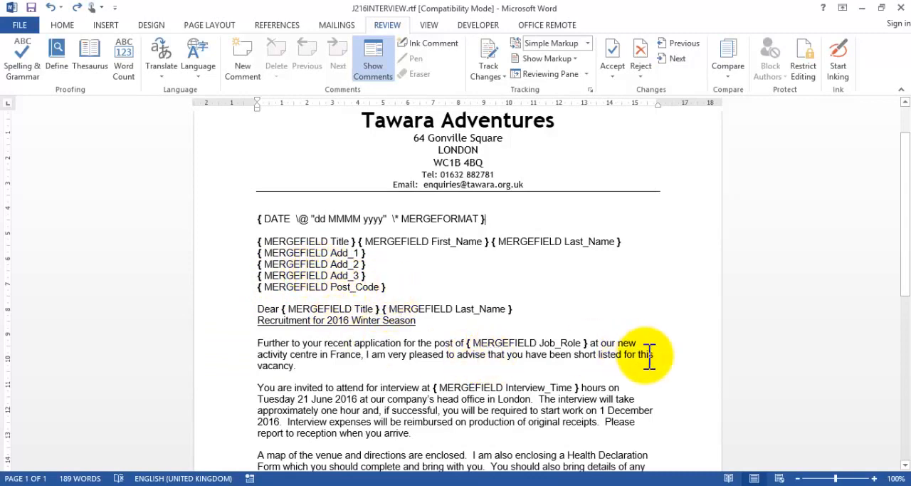
key(alt+Tab)
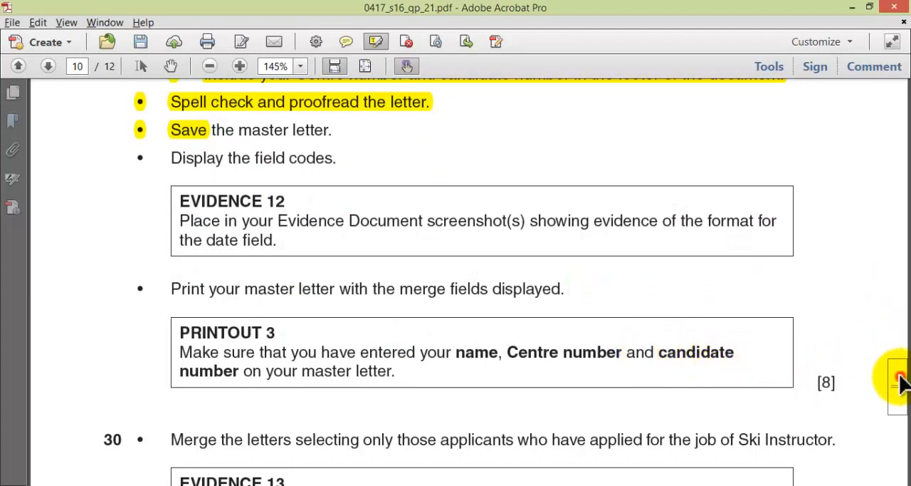
drag(901, 386, 901, 392)
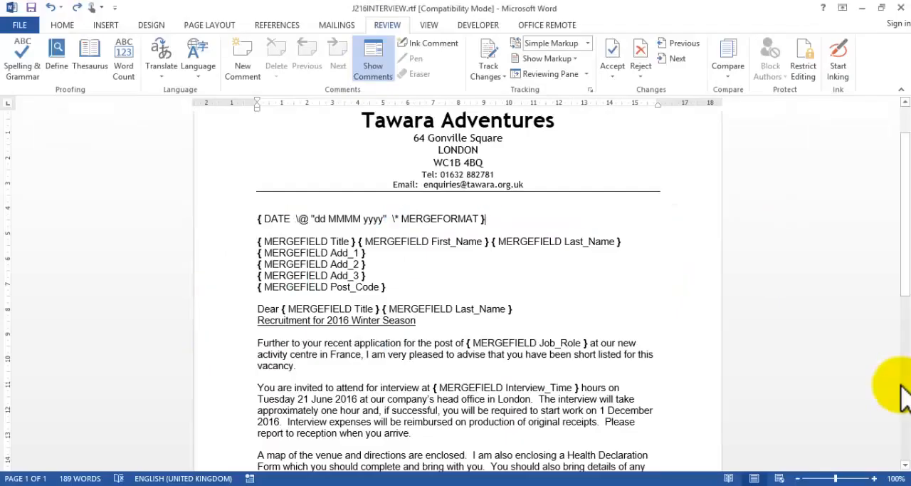
Step: Hide the field codes throughout the interview letter in Word and deselect the text
click(340, 276)
key(ctrl+a)
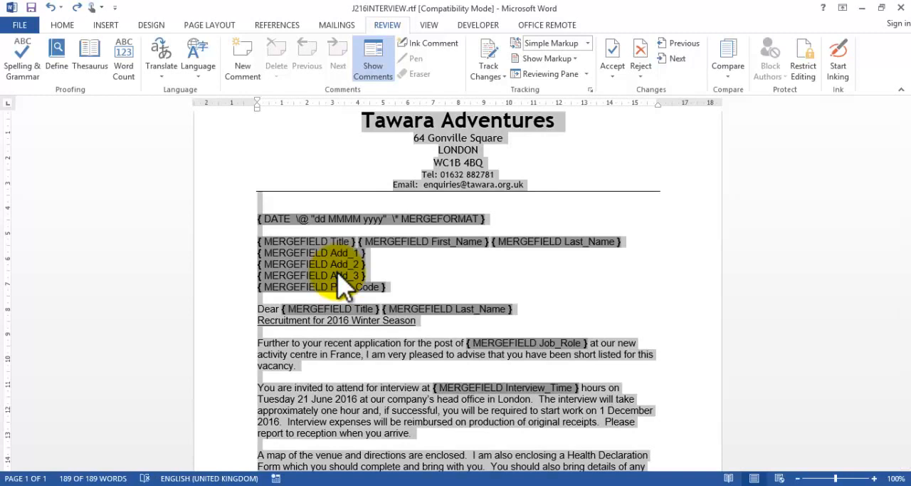
key(shift+F9)
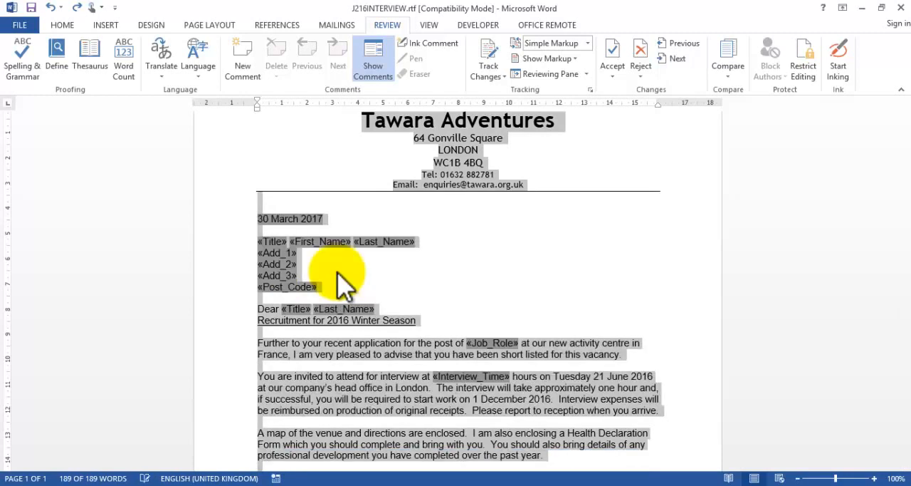
click(382, 274)
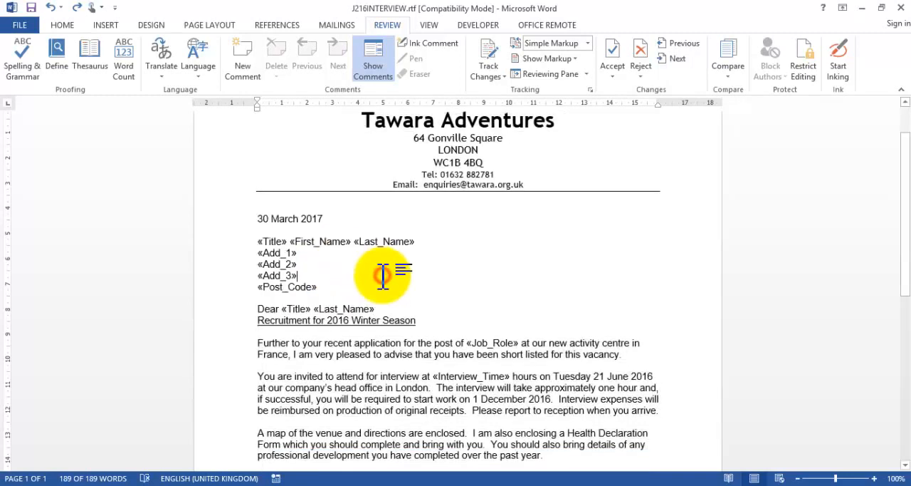
Step: Open the filter options of the mail merge recipient list and choose Job_Role as the filter field with an Equal to comparison
click(329, 27)
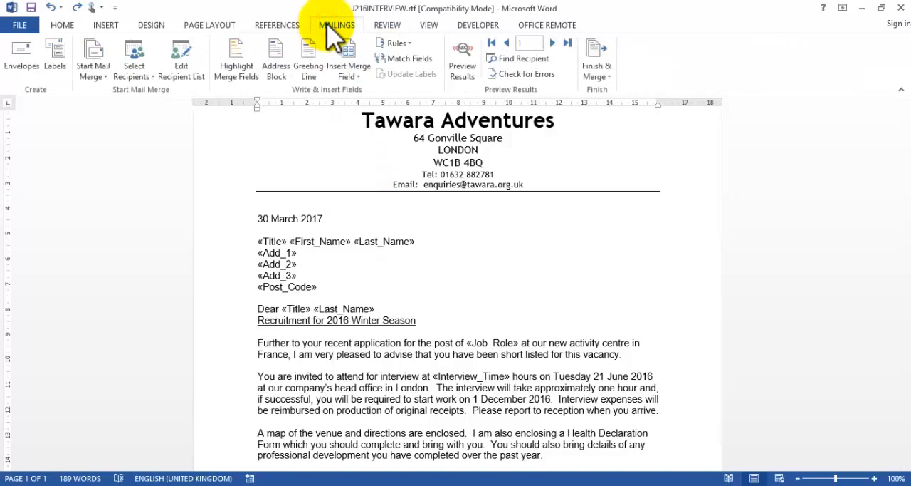
click(185, 71)
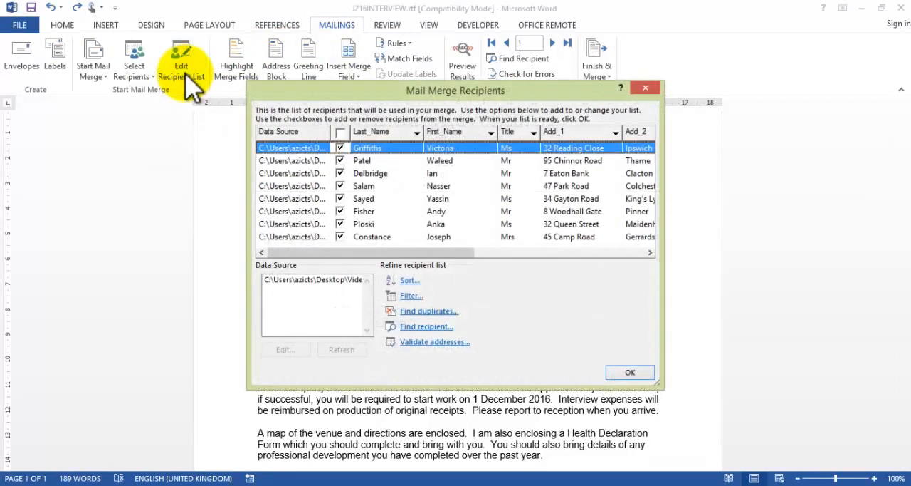
click(410, 295)
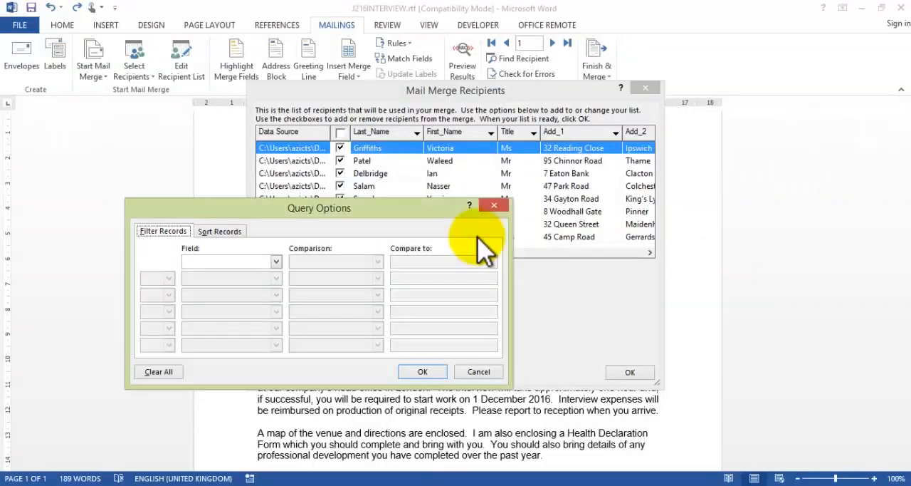
click(276, 262)
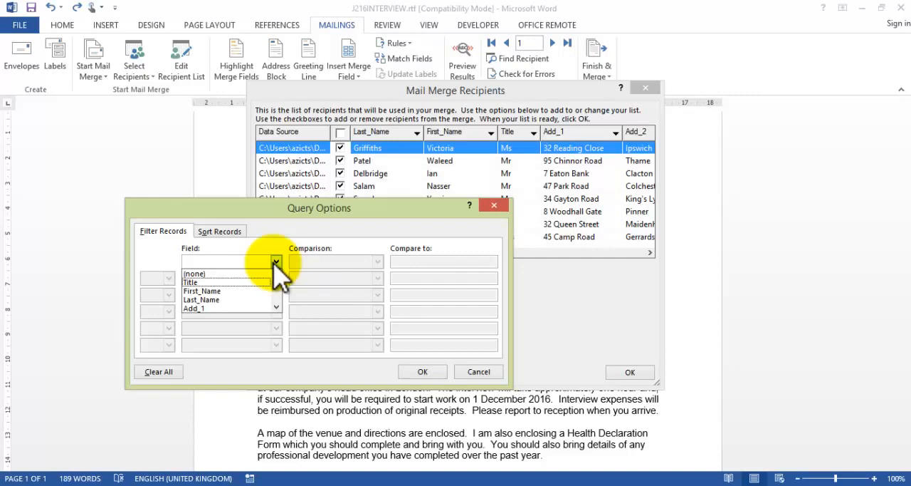
click(277, 307)
click(277, 307)
click(277, 307)
click(277, 306)
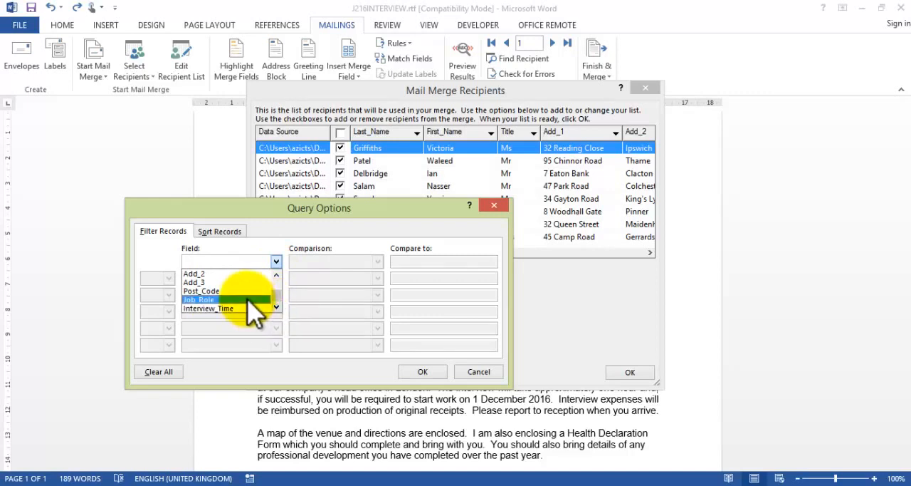
click(248, 299)
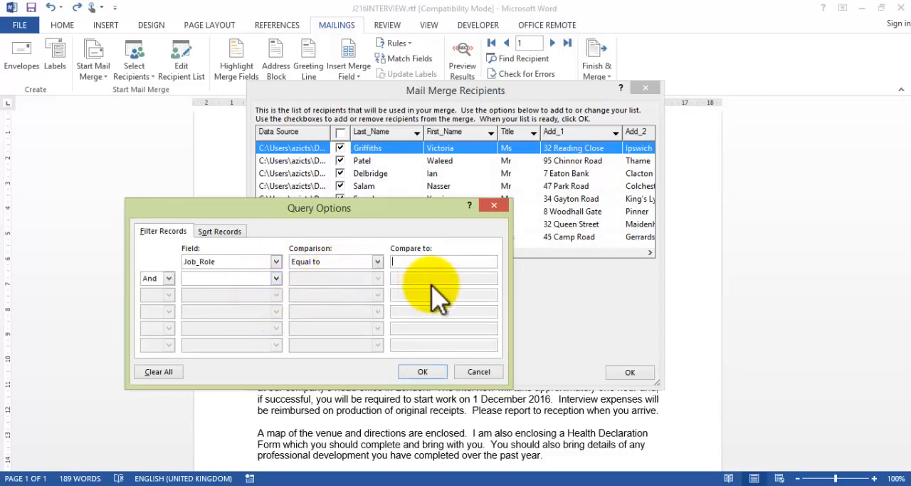
Step: Check the job name in question 30 in Acrobat, then set the Job_Role comparison value to Ski Instructor and apply the filter
key(alt+Tab)
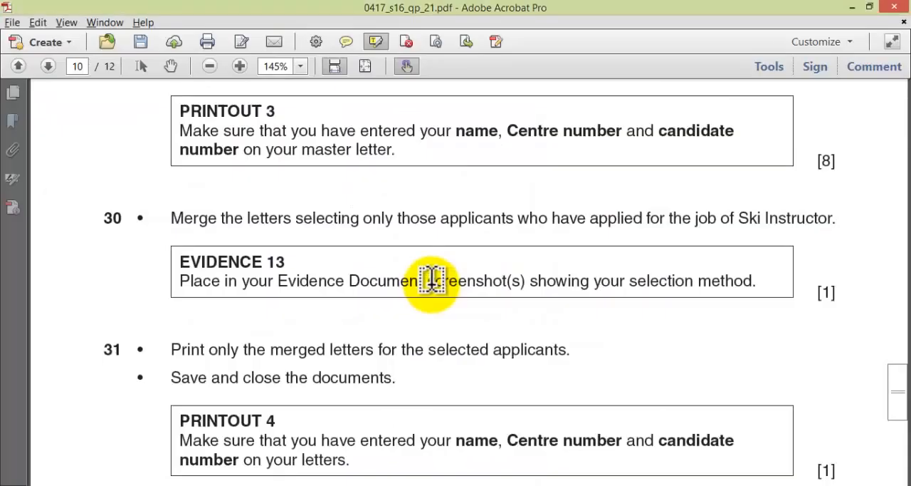
key(alt+Tab)
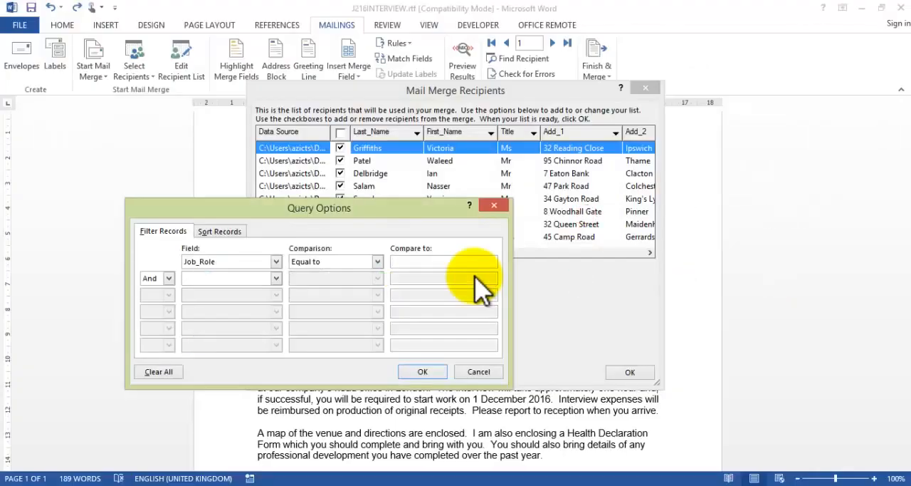
text(Ski Instructor)
click(423, 373)
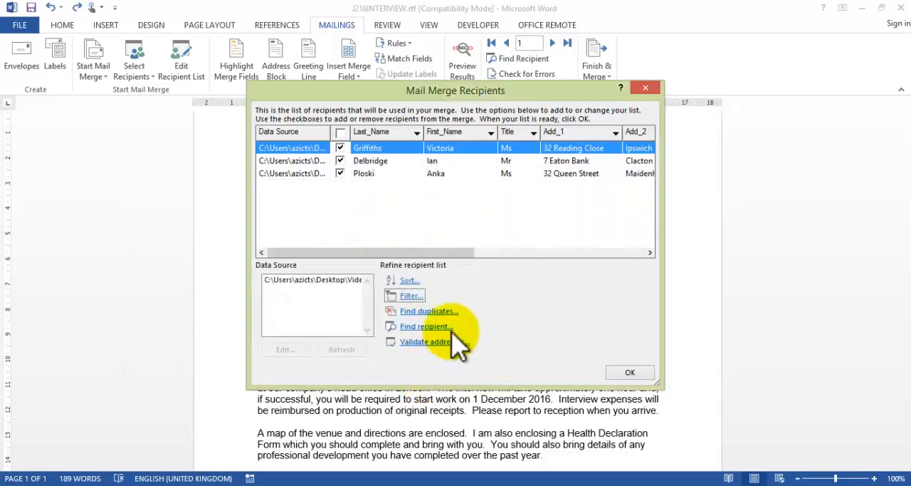
Step: Widen the Mail Merge Recipients dialog to show every column and check the Evidence 13 requirement in Acrobat
drag(664, 224, 837, 215)
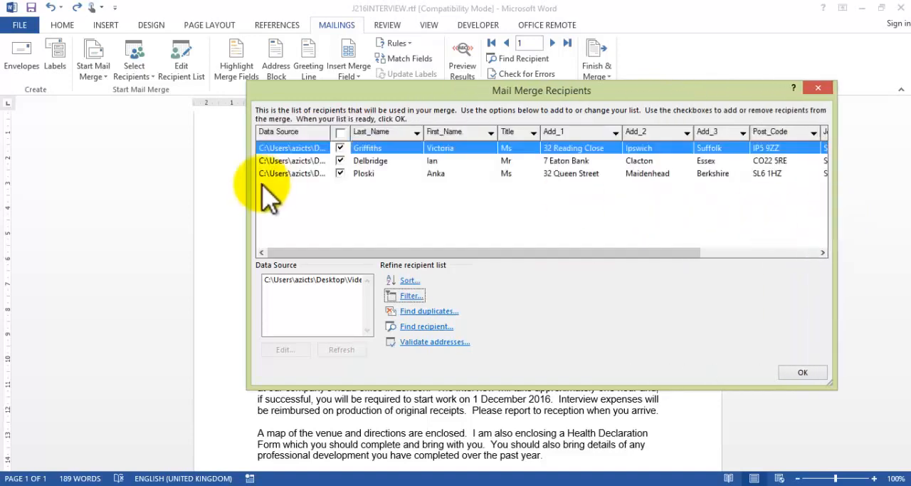
drag(245, 195, 86, 183)
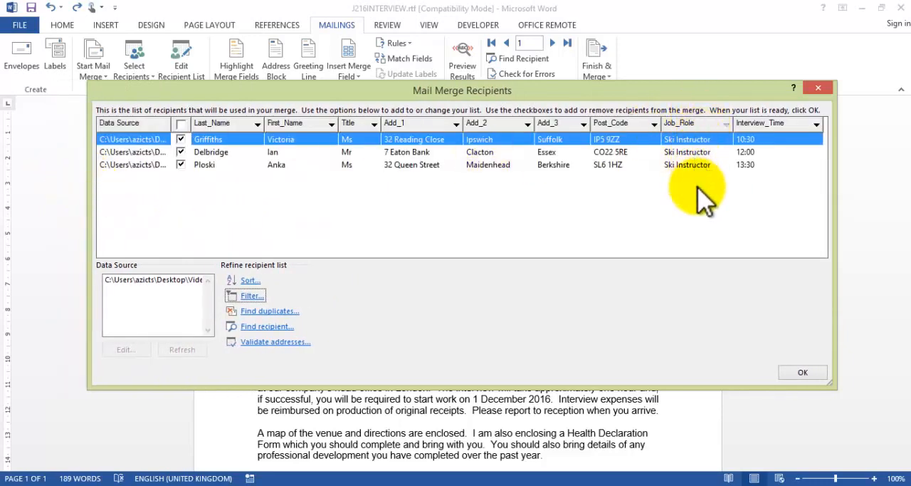
key(alt+Tab)
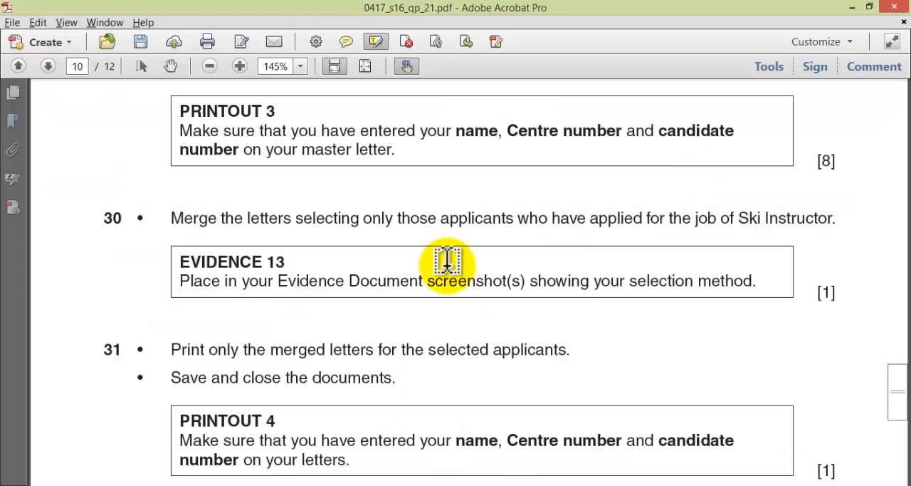
key(alt+Tab)
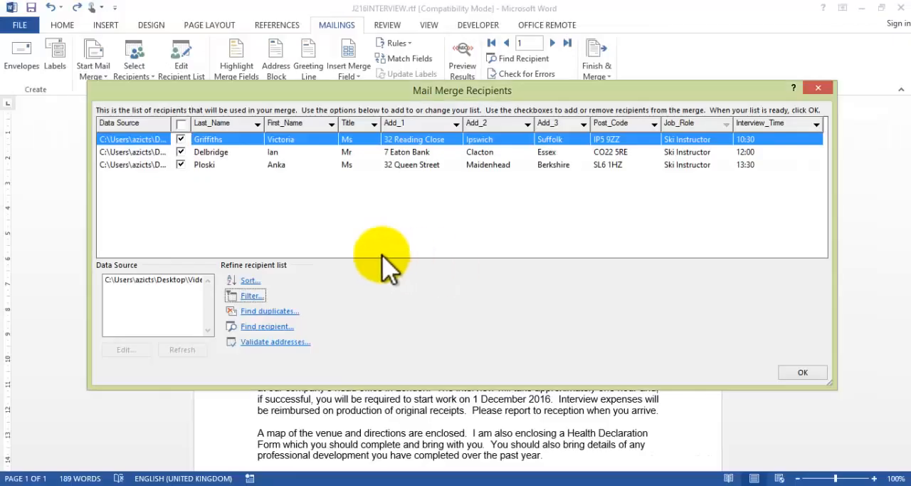
Step: Reopen the recipient filter, move it clear of the recipient rows and capture a screenshot of both dialogs together
click(251, 296)
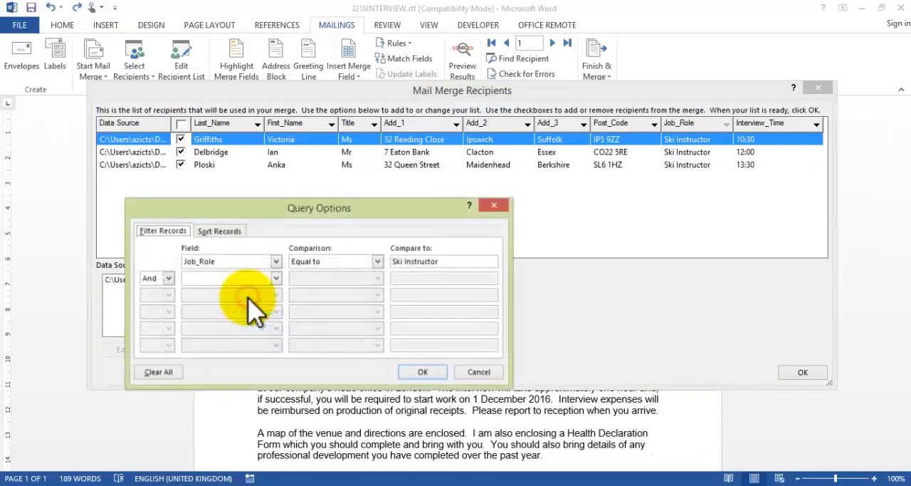
drag(321, 221, 468, 207)
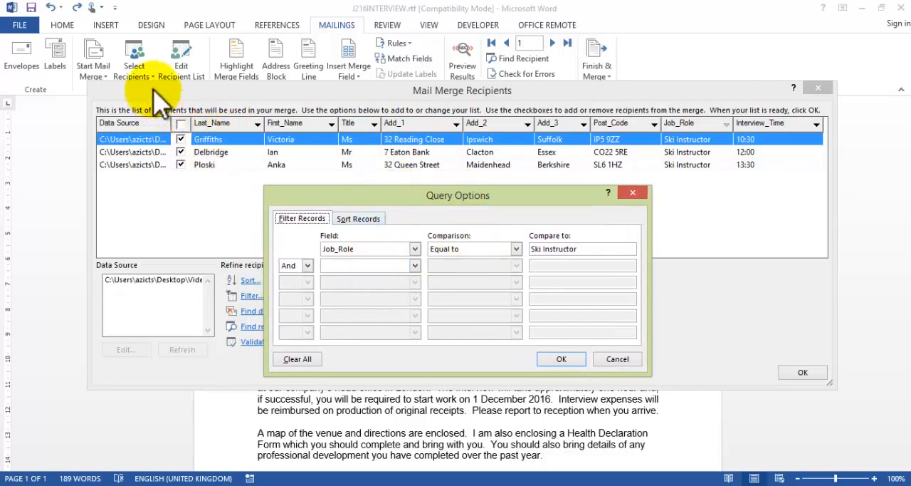
click(153, 89)
key(Print)
drag(86, 89, 835, 381)
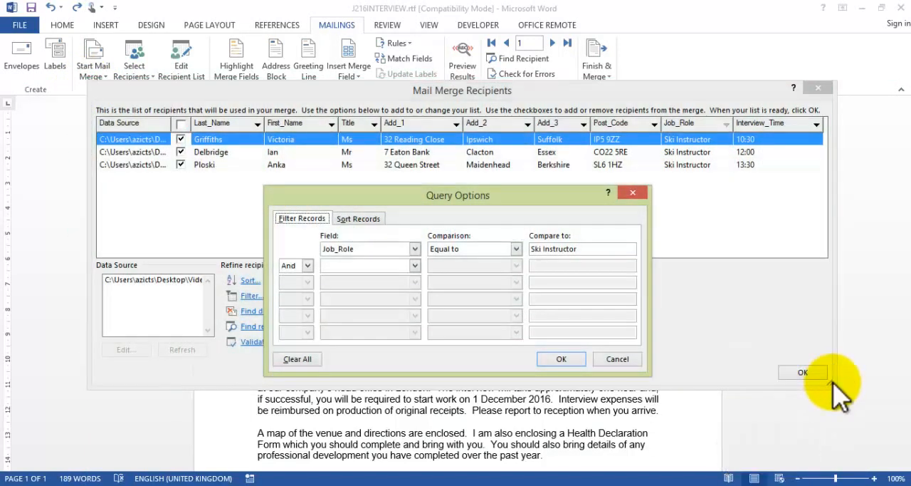
Step: Close the filter and recipient dialogs and paste the screenshot below the Evidence 13 heading in J216EVIDENCE0777.docx
click(563, 360)
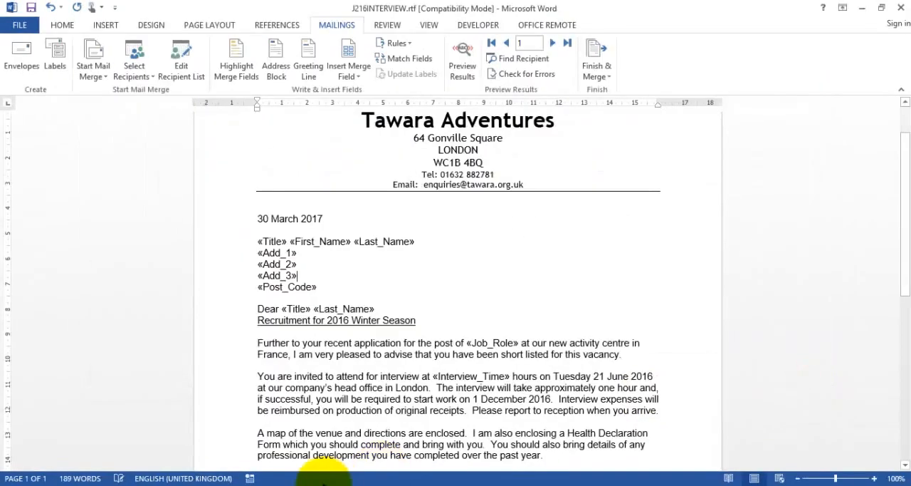
mouse_move(376, 472)
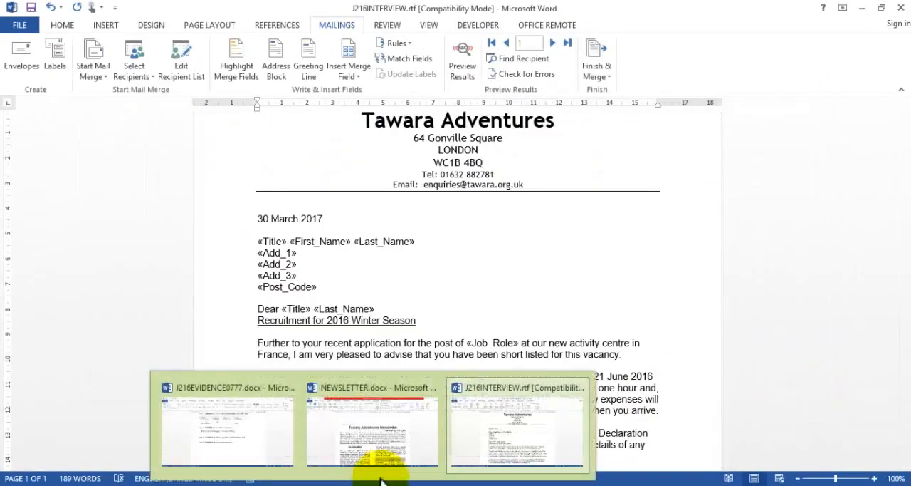
click(244, 450)
click(308, 290)
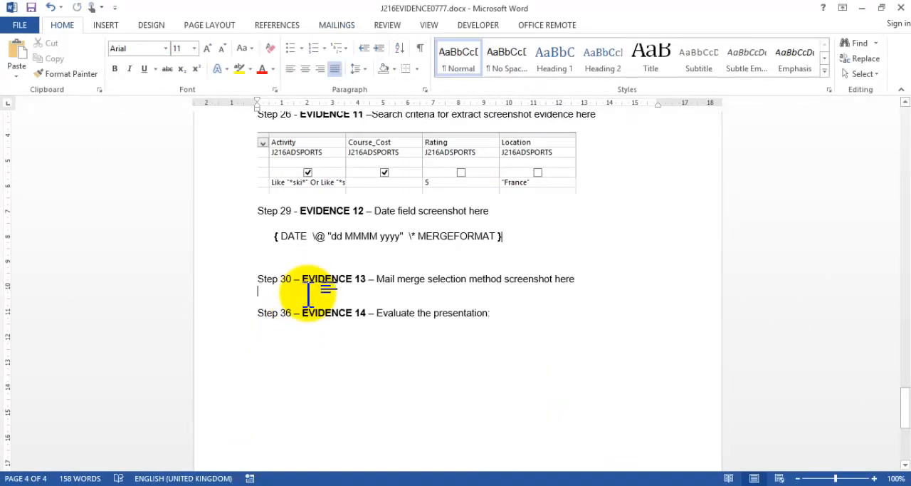
key(ctrl+v)
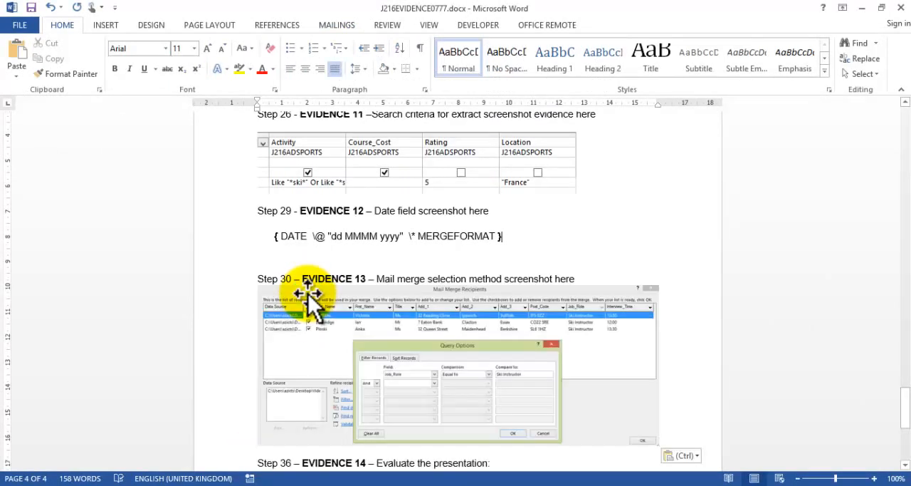
Step: Switch to the question paper in Acrobat and highlight the question 30 instruction together with its Evidence 13 box
scroll(309, 294, down, 5)
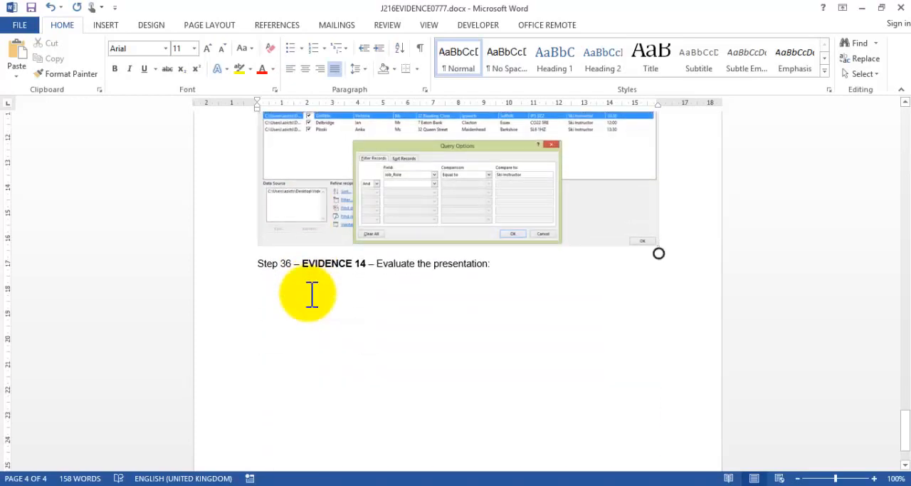
key(alt+Tab)
key(alt+Tab)
key(alt+Tab)
key(alt+Tab)
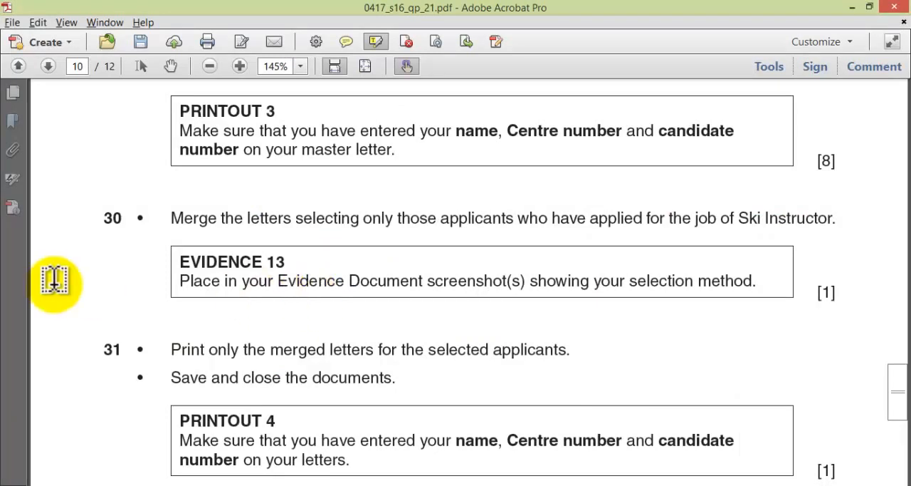
mouse_move(163, 209)
mouse_down()
mouse_move(464, 265)
mouse_move(765, 250)
mouse_move(849, 270)
mouse_up()
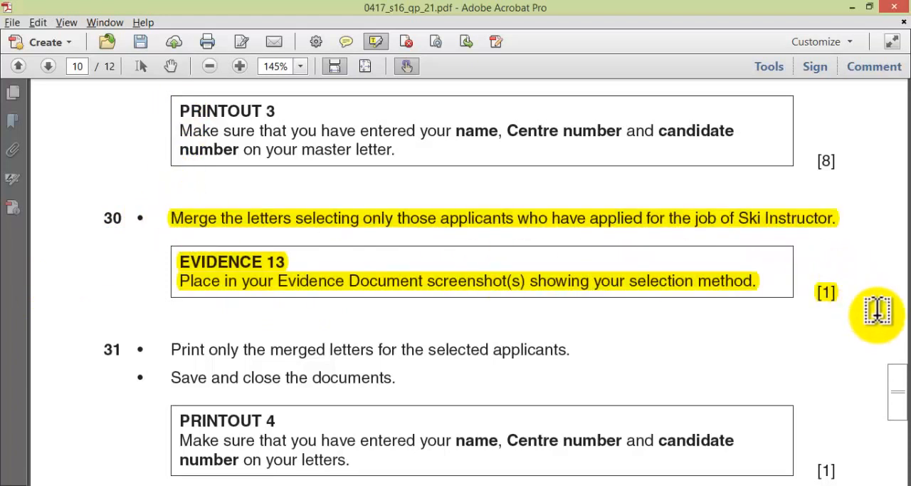
Step: Return to J216INTERVIEW.rtf in Word, turn on the merge results preview and go through the letters to record 3
key(alt+Tab)
key(Tab)
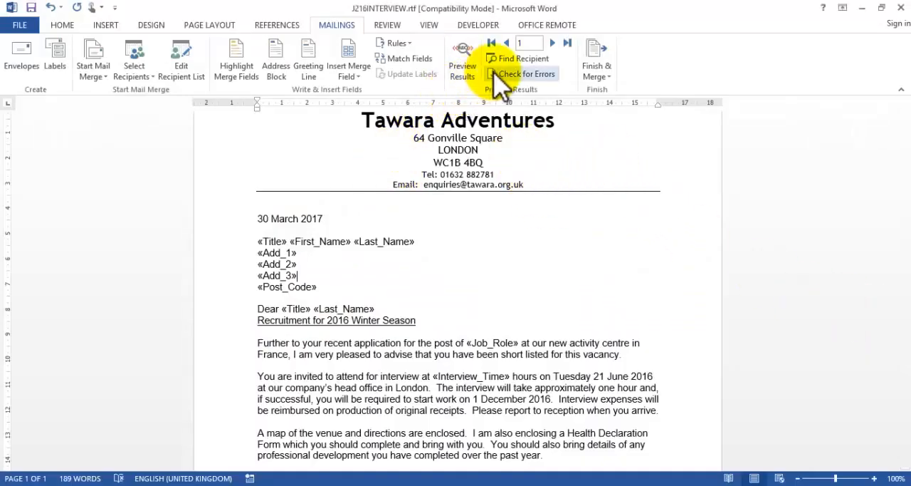
click(464, 65)
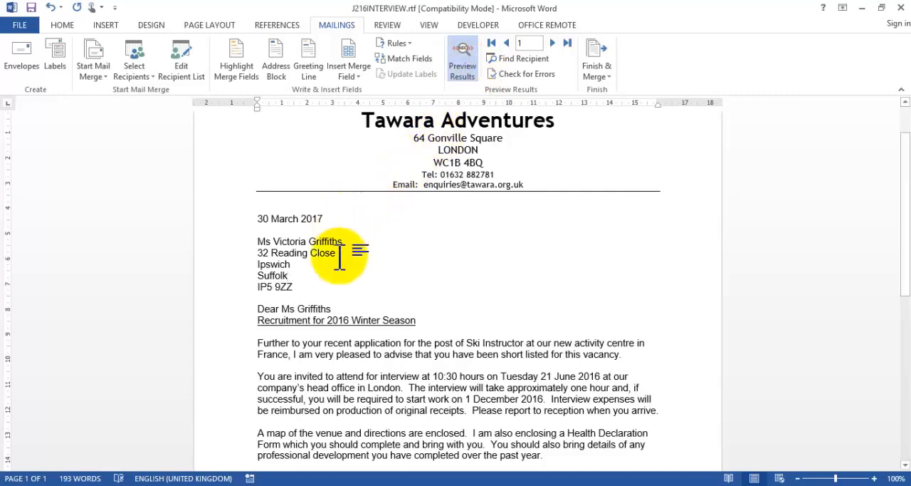
click(553, 42)
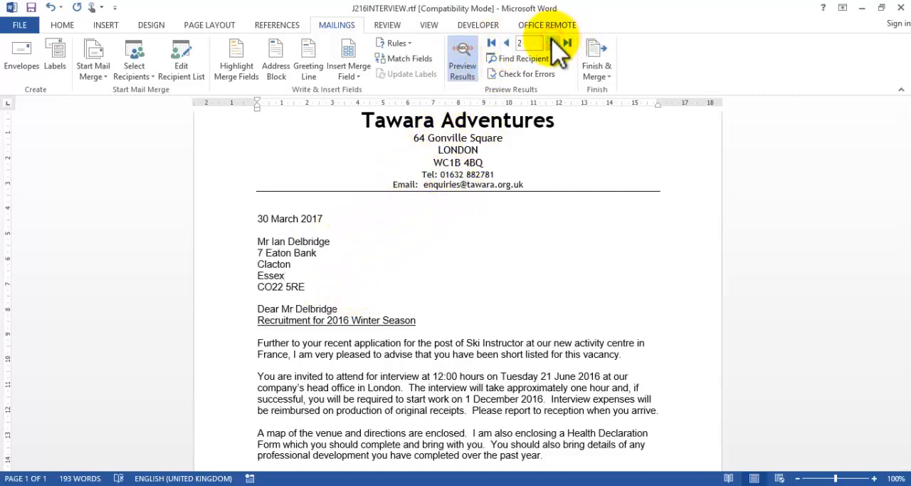
click(553, 43)
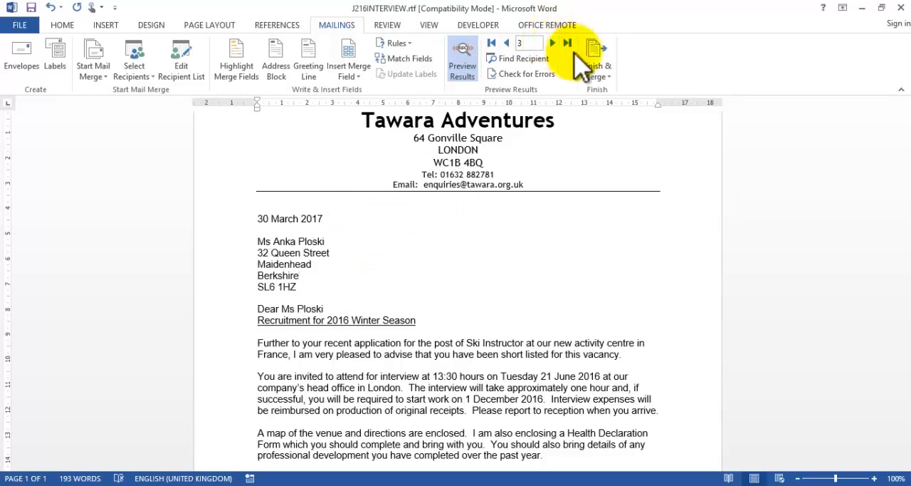
click(598, 69)
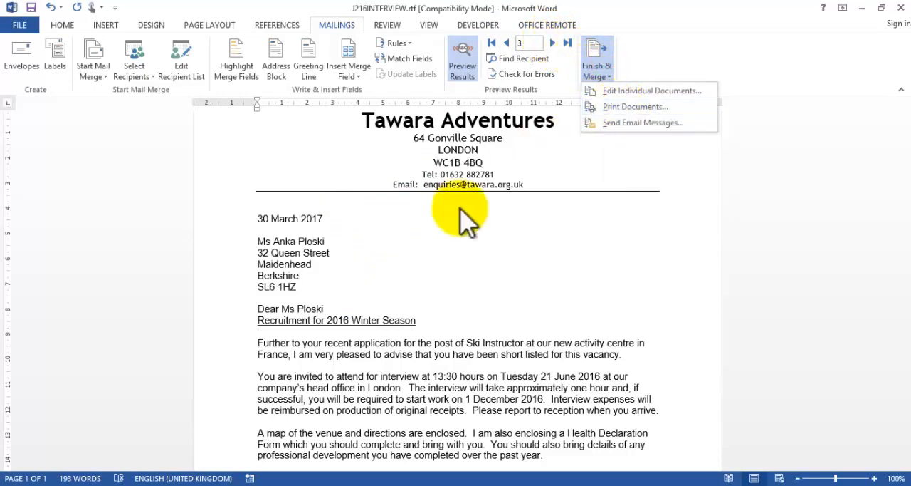
click(422, 244)
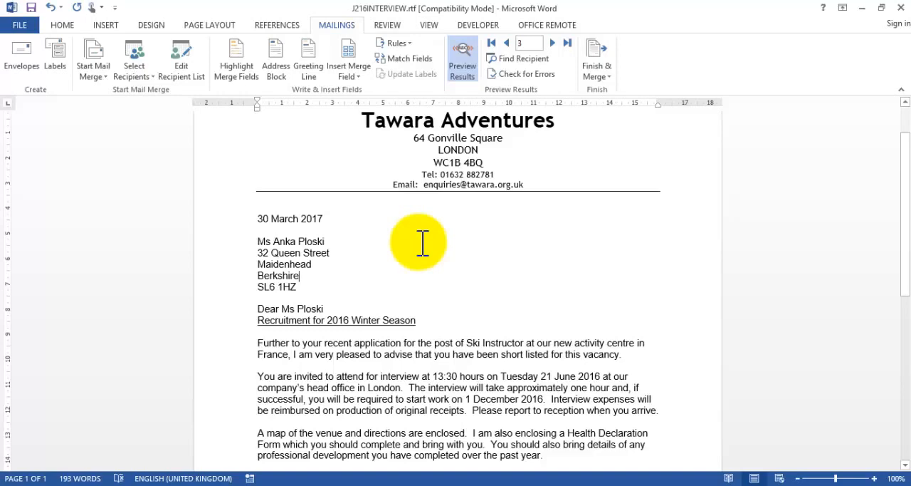
Step: Correct the misspelled "atendance" to "attendance" in the letter's closing paragraph
key(alt+Tab)
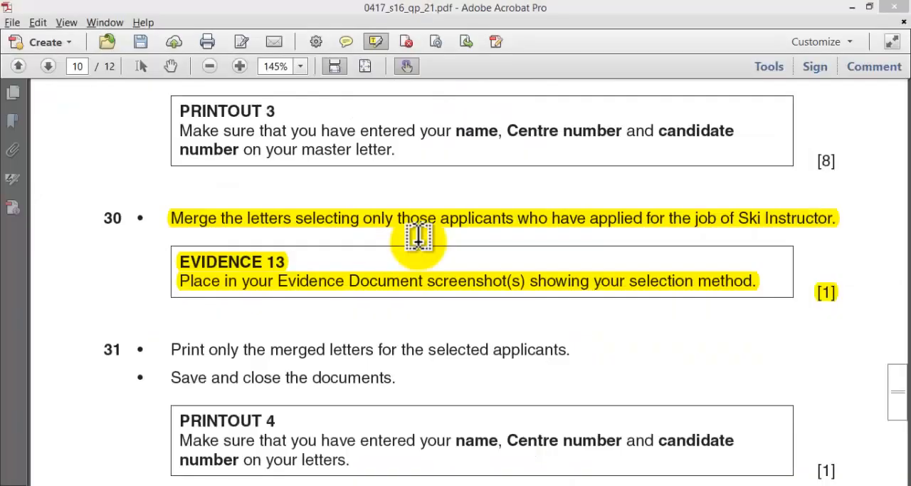
key(alt+Tab)
mouse_move(904, 203)
mouse_down()
mouse_move(904, 320)
mouse_move(897, 233)
mouse_move(901, 265)
mouse_up()
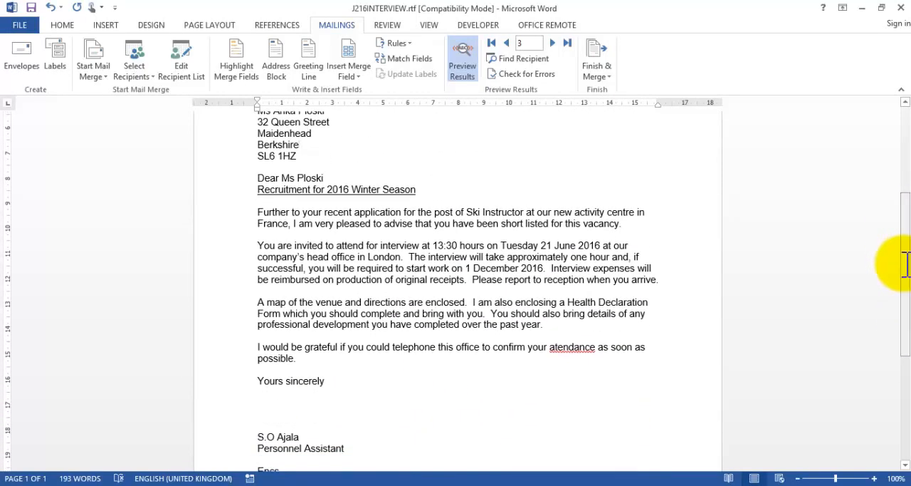
click(572, 349)
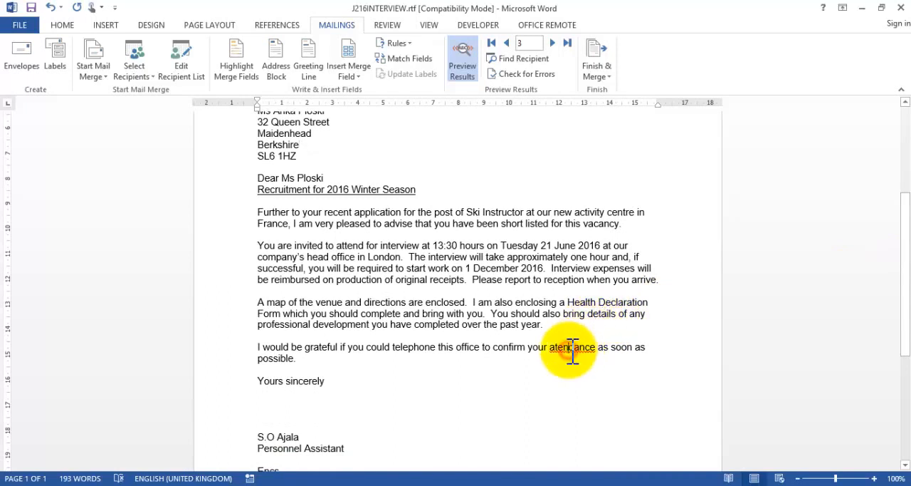
right_click(573, 349)
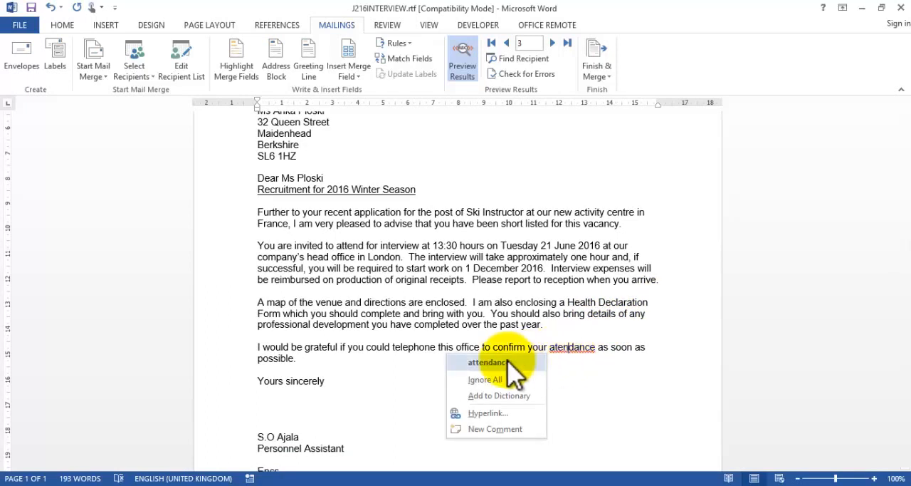
click(507, 362)
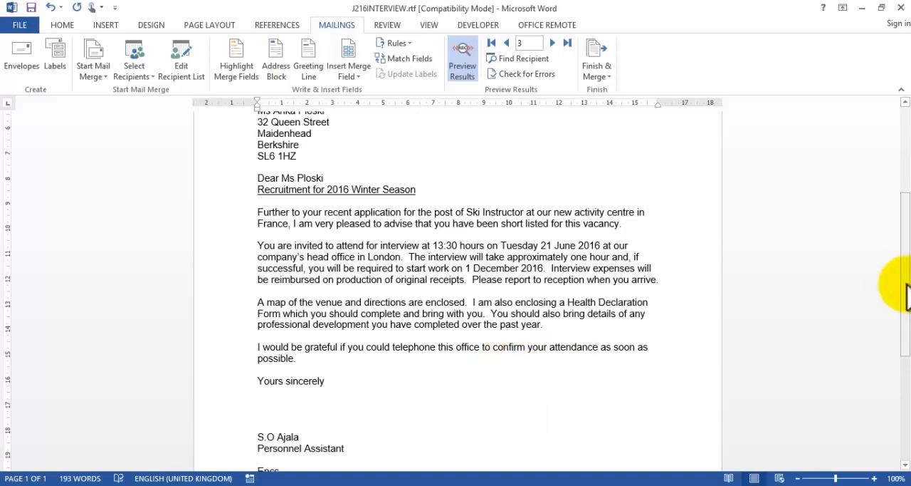
drag(904, 285, 895, 200)
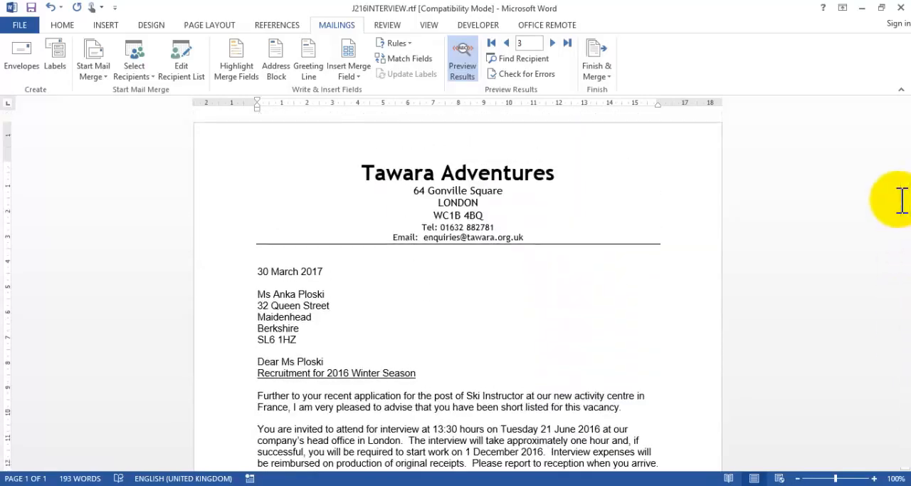
Step: Read question 31 and the Printout 4 requirements in Acrobat and check the letter's footer in Word for the candidate details
key(alt+Tab)
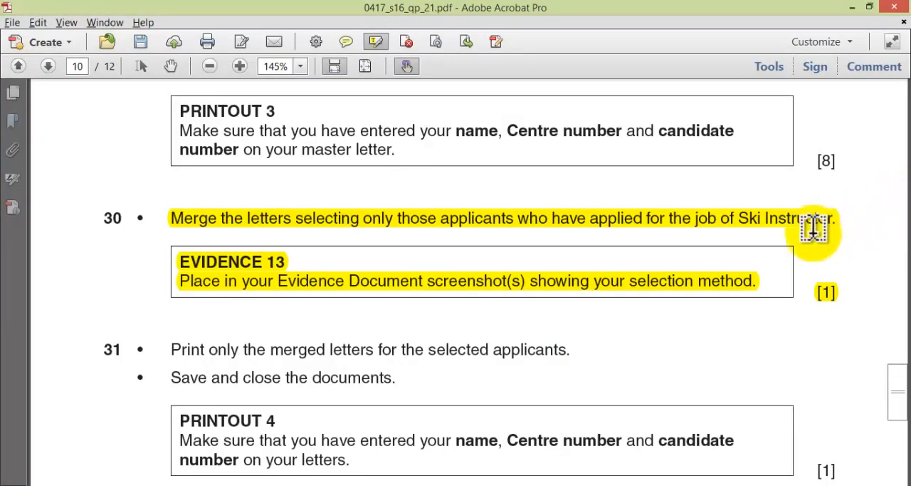
drag(898, 396, 898, 404)
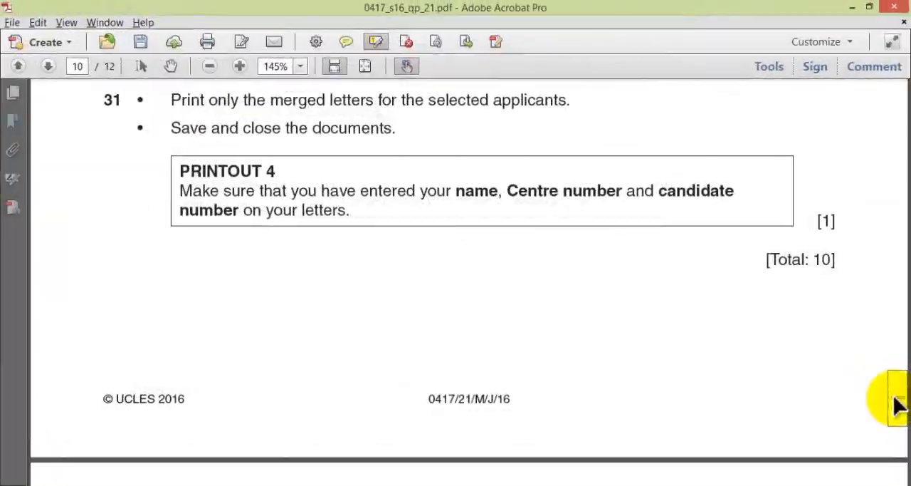
key(alt+Tab)
drag(908, 241, 907, 458)
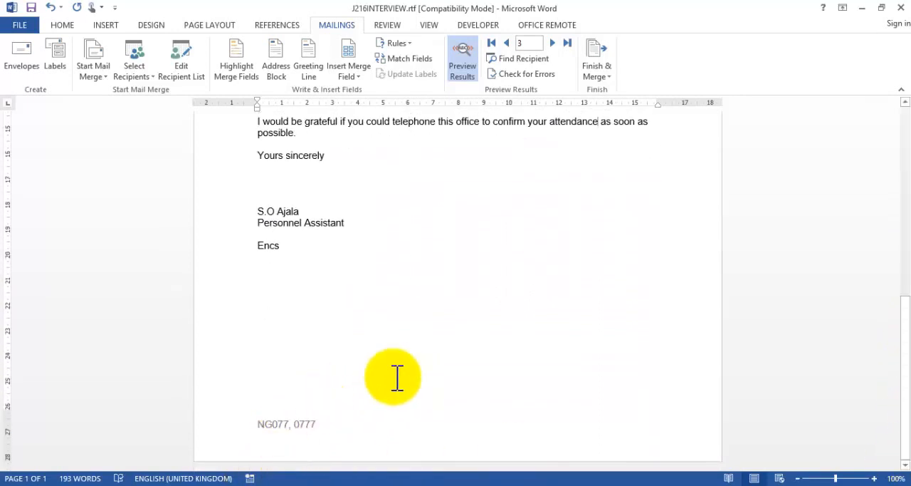
key(alt+Tab)
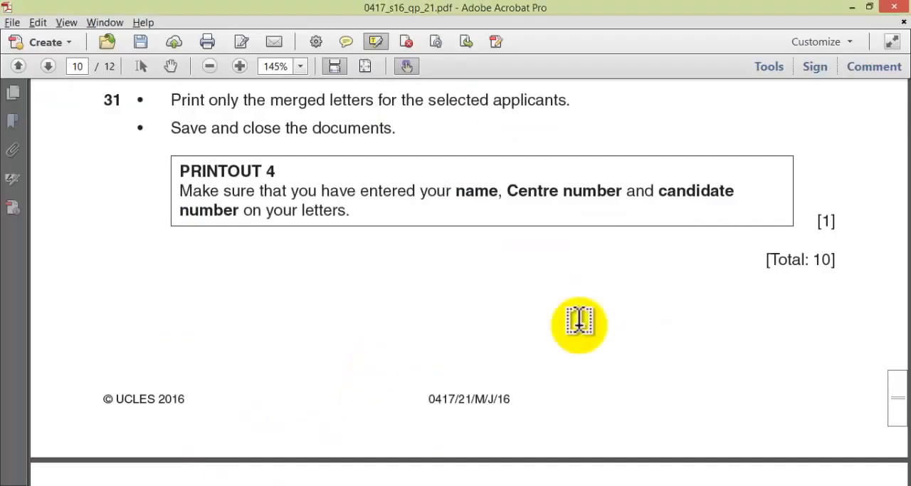
mouse_move(895, 400)
mouse_down()
mouse_move(897, 413)
mouse_move(897, 400)
mouse_up()
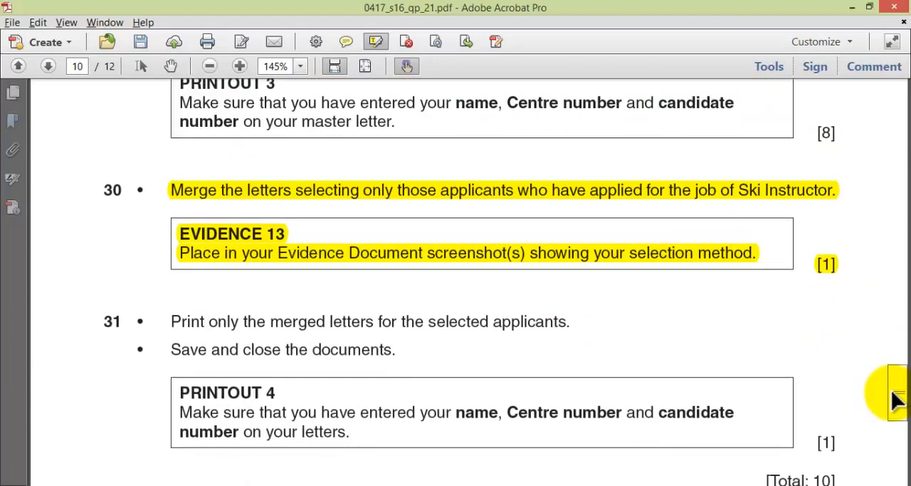